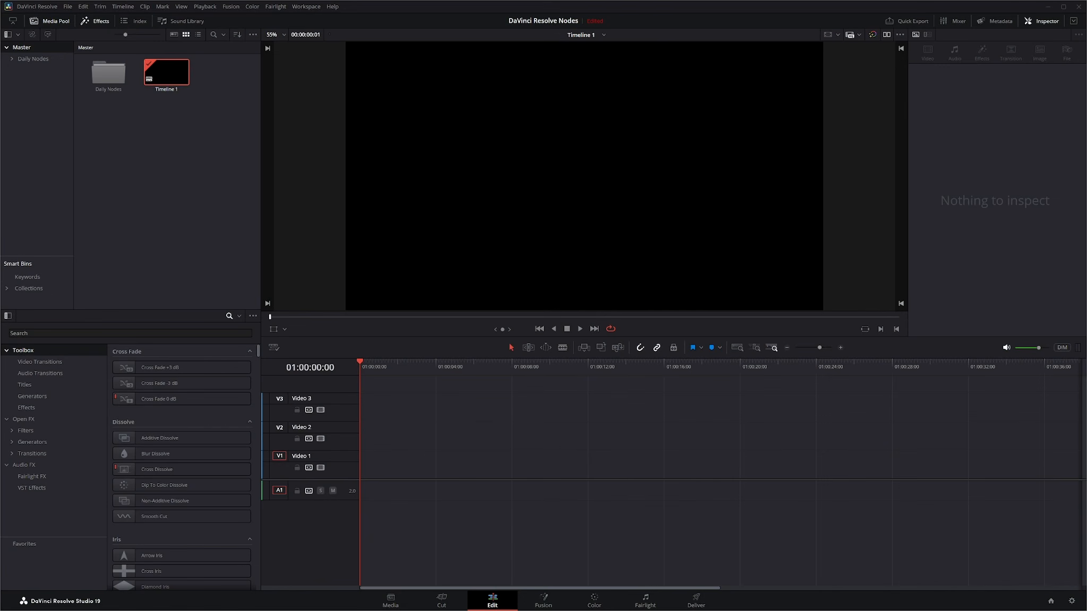
Import the girl-walking clip into the media pool and place it on Video 1 of the timeline
{"action": "left_click_drag", "start_coordinate": [631, 301], "coordinate": [144, 189]}
{"action": "left_click_drag", "start_coordinate": [224, 72], "coordinate": [361, 468]}
Open the clip in the Fusion page and select the MediaOut1 and MediaIn1 nodes to inspect them
{"action": "left_click", "coordinate": [542, 605]}
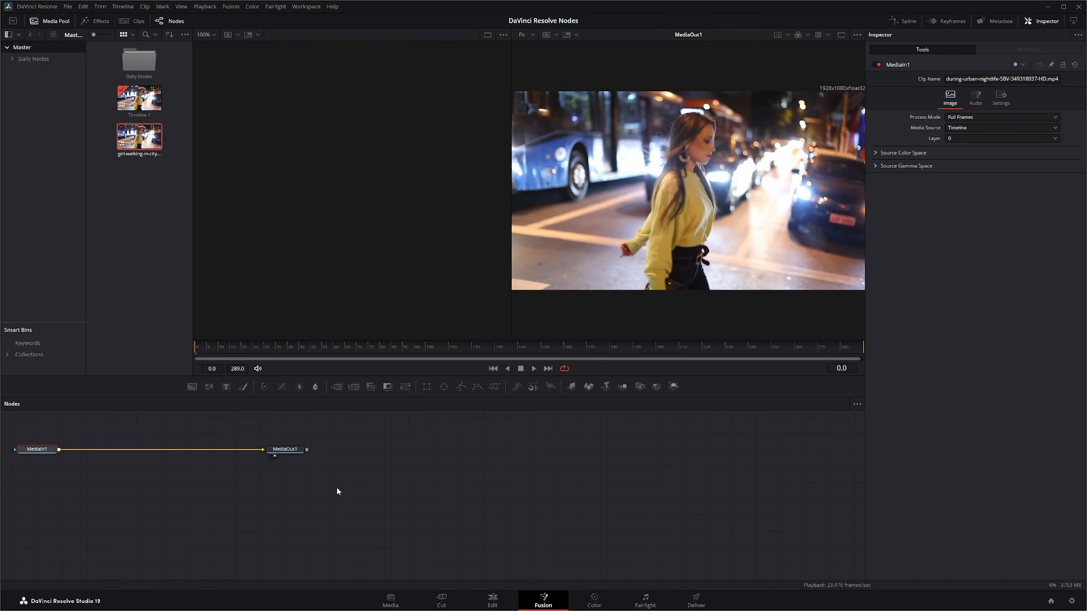
{"action": "left_click_drag", "start_coordinate": [337, 492], "coordinate": [606, 530]}
{"action": "left_click_drag", "start_coordinate": [250, 454], "coordinate": [670, 550]}
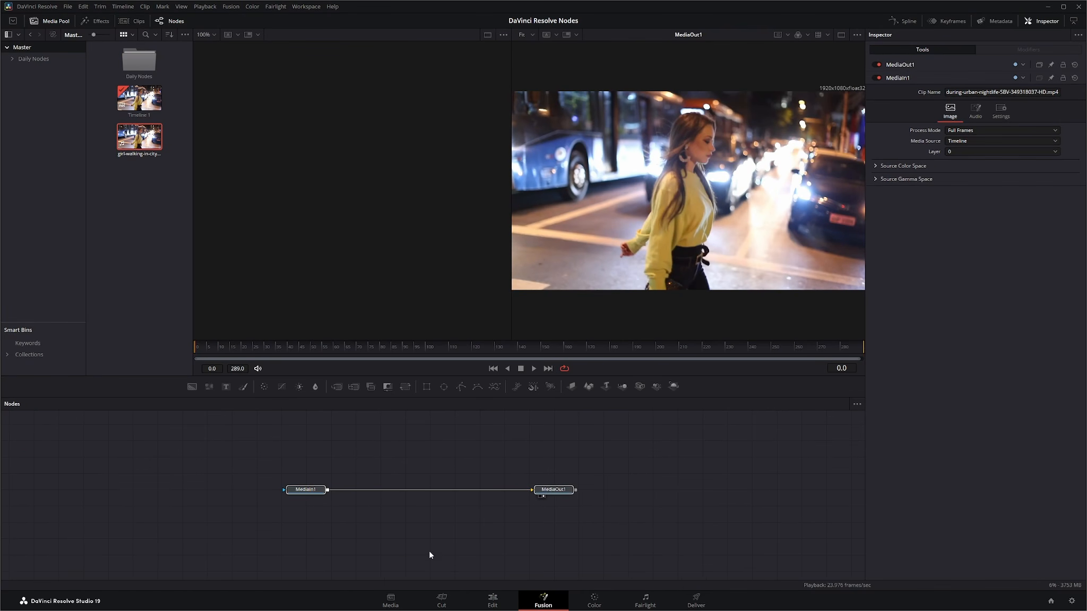
{"action": "left_click", "coordinate": [560, 489]}
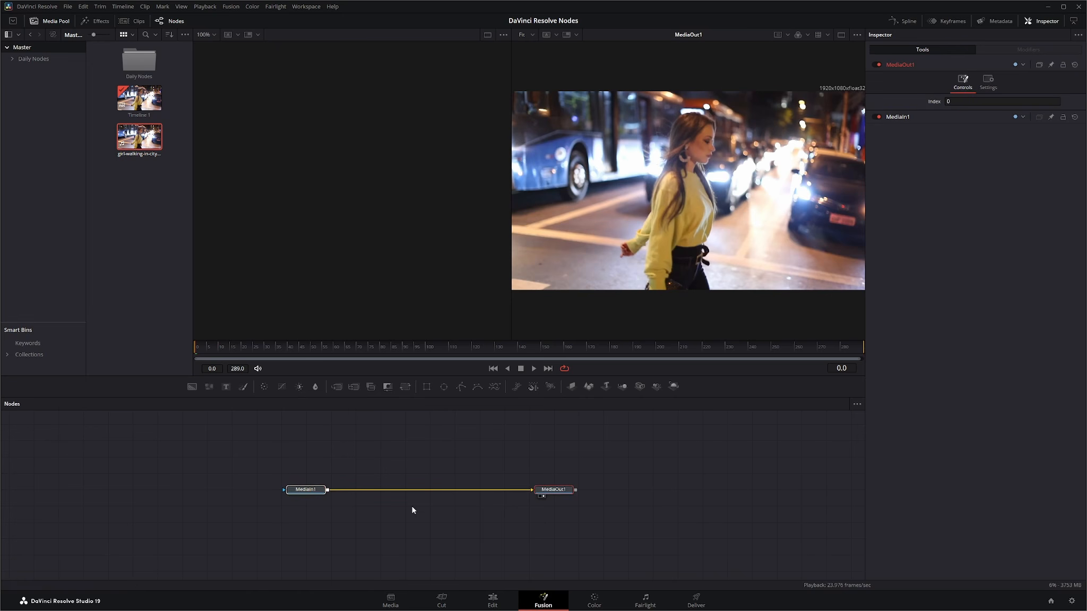
{"action": "left_click", "coordinate": [308, 490]}
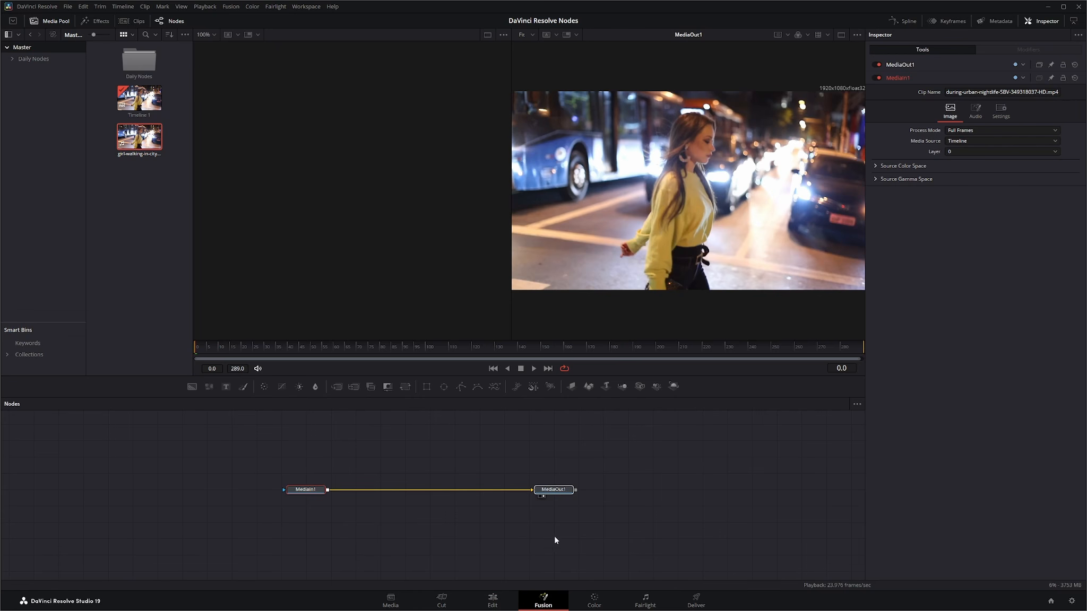
Back on the Edit page, trim the end of the Video 1 clip to shorten it to about 5 seconds
{"action": "left_click", "coordinate": [492, 603]}
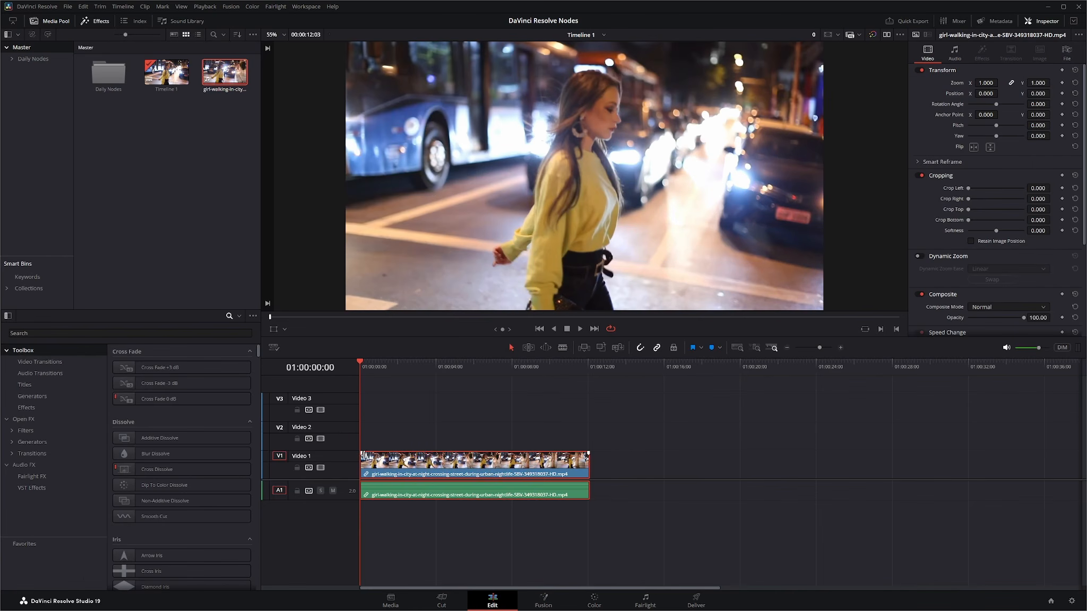
{"action": "left_click_drag", "start_coordinate": [362, 459], "coordinate": [485, 461]}
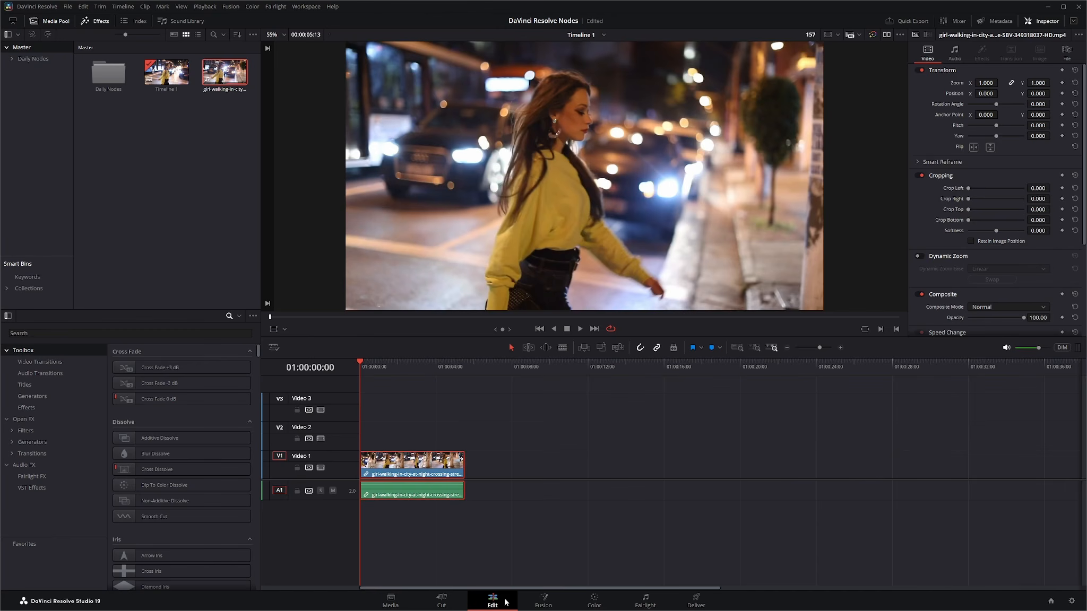
In Fusion, import the professional-female clip into the media pool and drop it into the node editor onto MediaOut1
{"action": "left_click", "coordinate": [542, 601]}
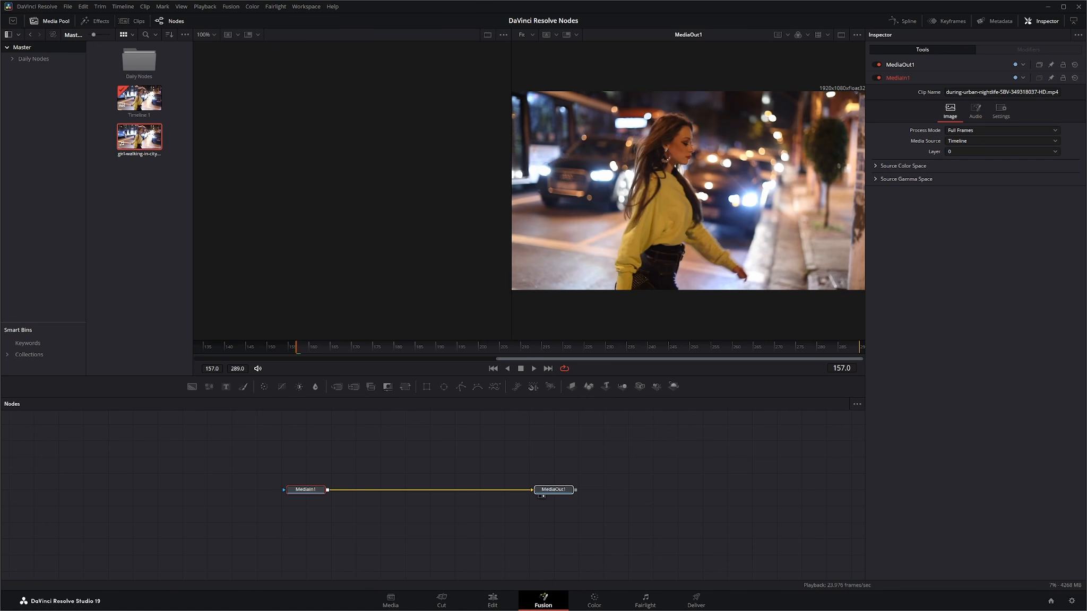
{"action": "left_click_drag", "start_coordinate": [1044, 437], "coordinate": [141, 233]}
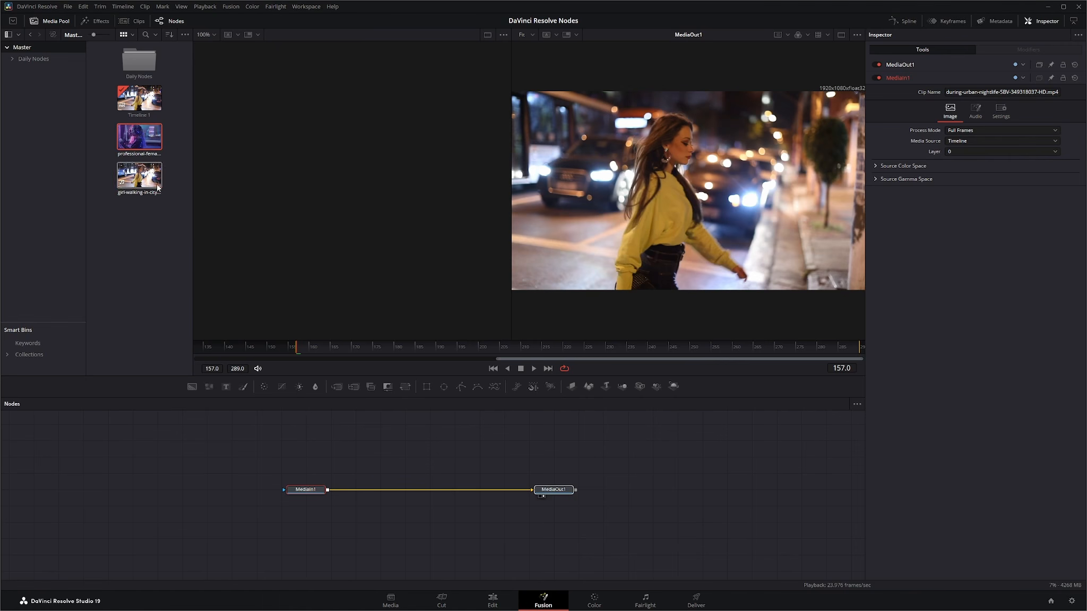
{"action": "left_click_drag", "start_coordinate": [133, 139], "coordinate": [531, 489]}
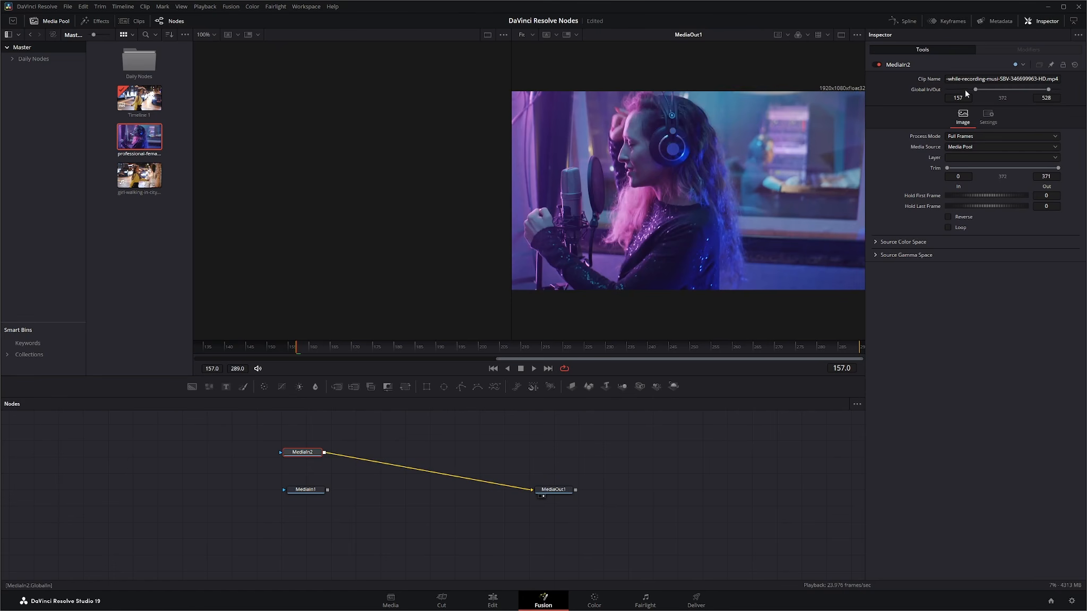
Try shifting MediaIn2's Global In/Out range, then undo the change
{"action": "left_click_drag", "start_coordinate": [995, 90], "coordinate": [985, 88]}
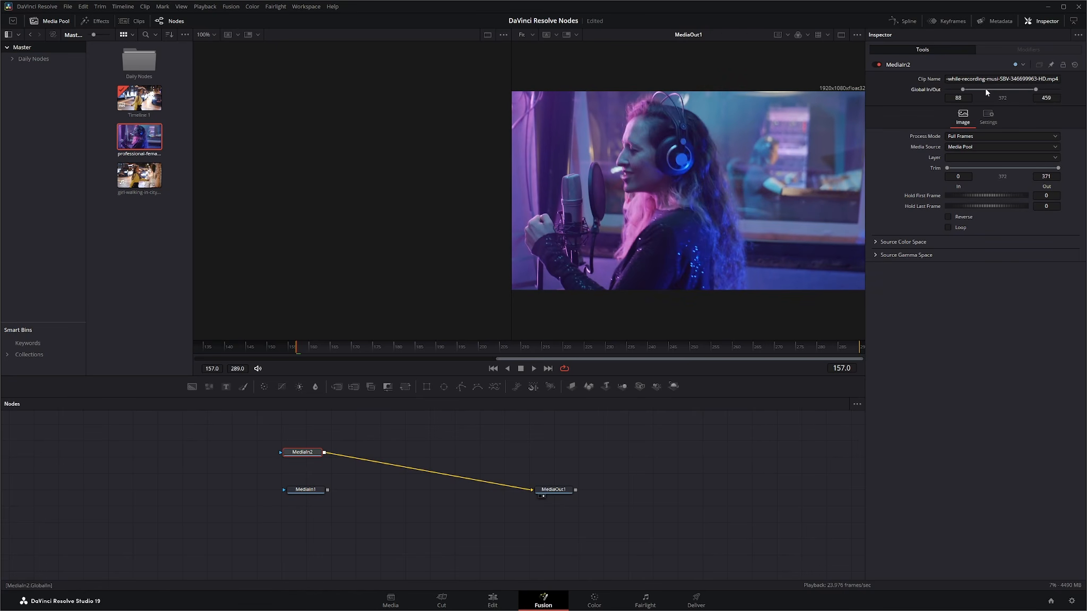
{"action": "key", "text": "ctrl+z"}
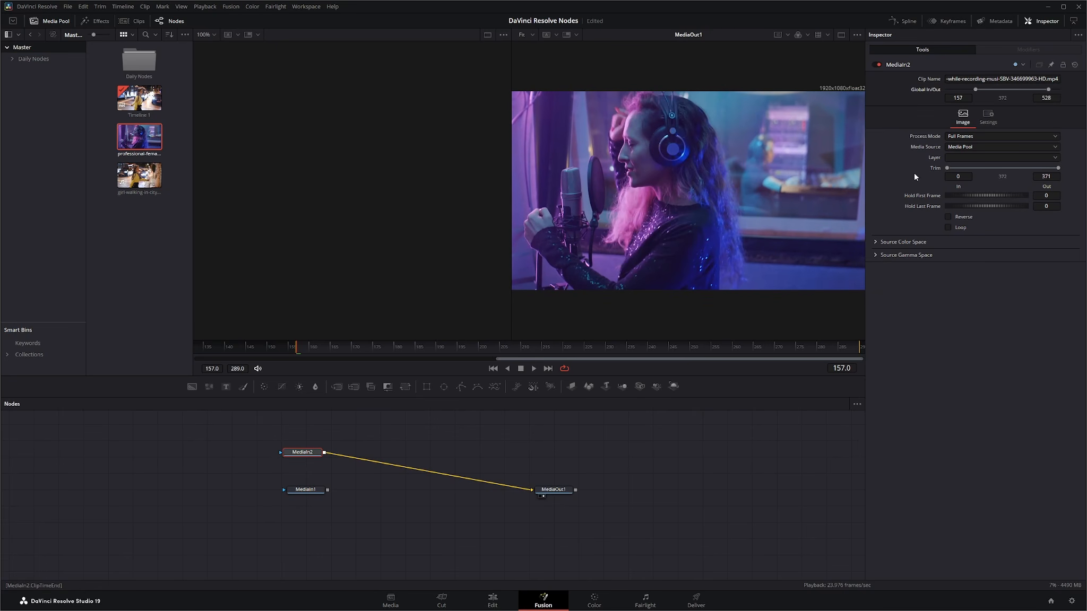
Try MediaIn2's Reverse and Loop options while scrubbing the playhead through the clip
{"action": "mouse_move", "coordinate": [949, 169]}
{"action": "left_mouse_down"}
{"action": "mouse_move", "coordinate": [975, 167]}
{"action": "mouse_move", "coordinate": [931, 171]}
{"action": "left_mouse_up"}
{"action": "left_click", "coordinate": [947, 217]}
{"action": "left_click_drag", "start_coordinate": [490, 347], "coordinate": [427, 358]}
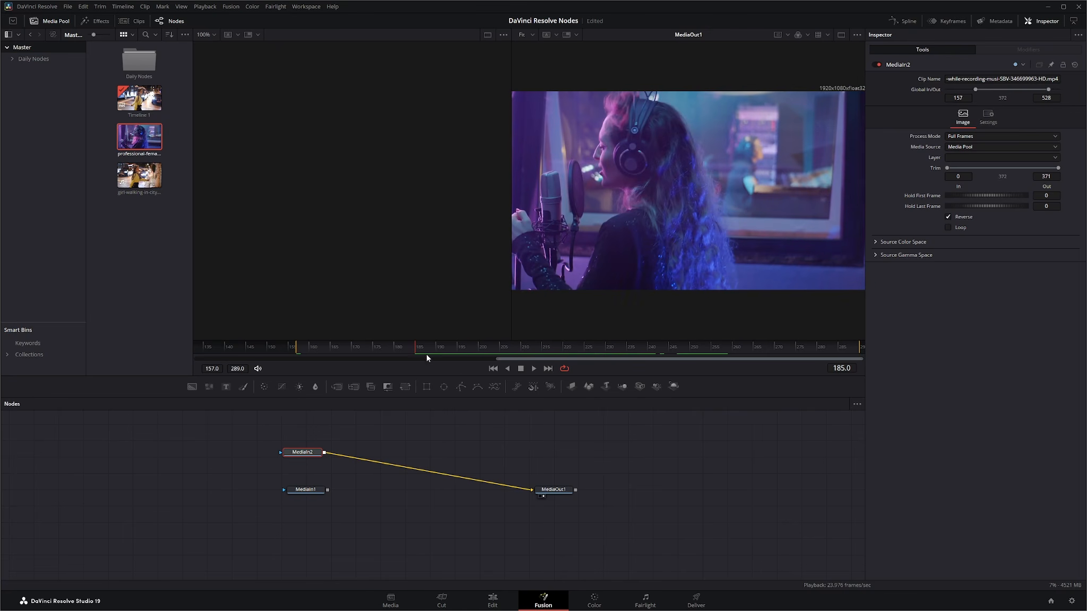
{"action": "left_click", "coordinate": [948, 216]}
{"action": "left_click", "coordinate": [948, 227]}
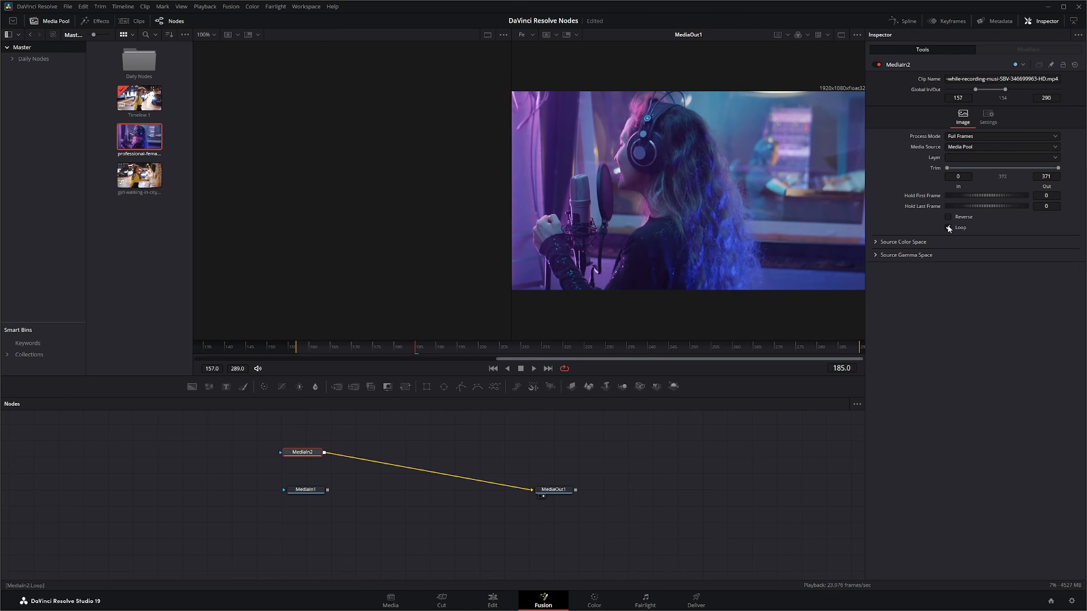
Reconnect MediaIn1's output to MediaOut1 and move the MediaIn2 node aside to the left
{"action": "left_click", "coordinate": [306, 489]}
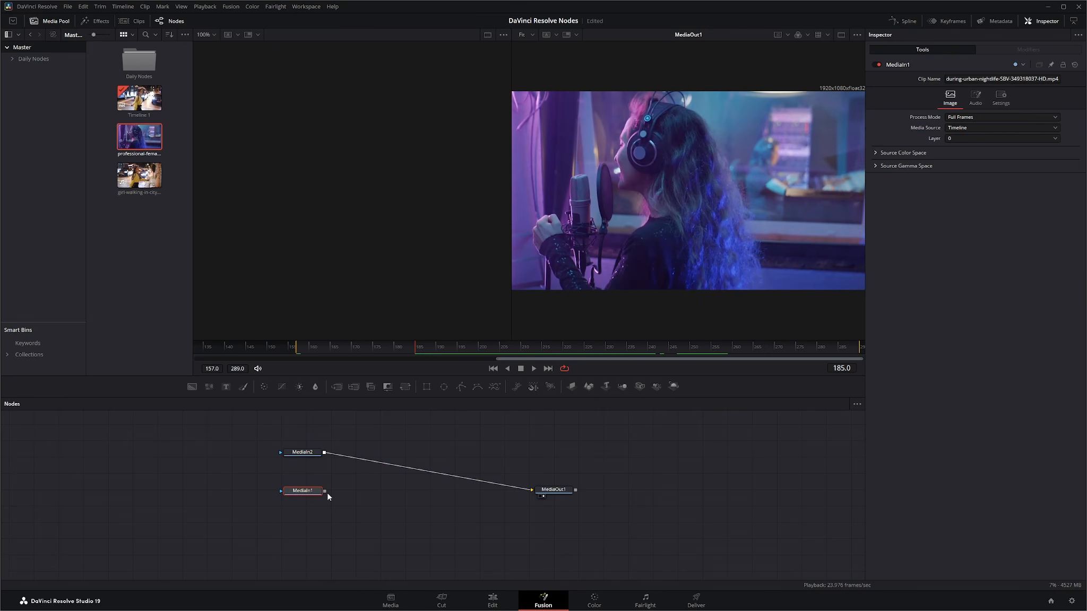
{"action": "left_click_drag", "start_coordinate": [304, 491], "coordinate": [302, 491]}
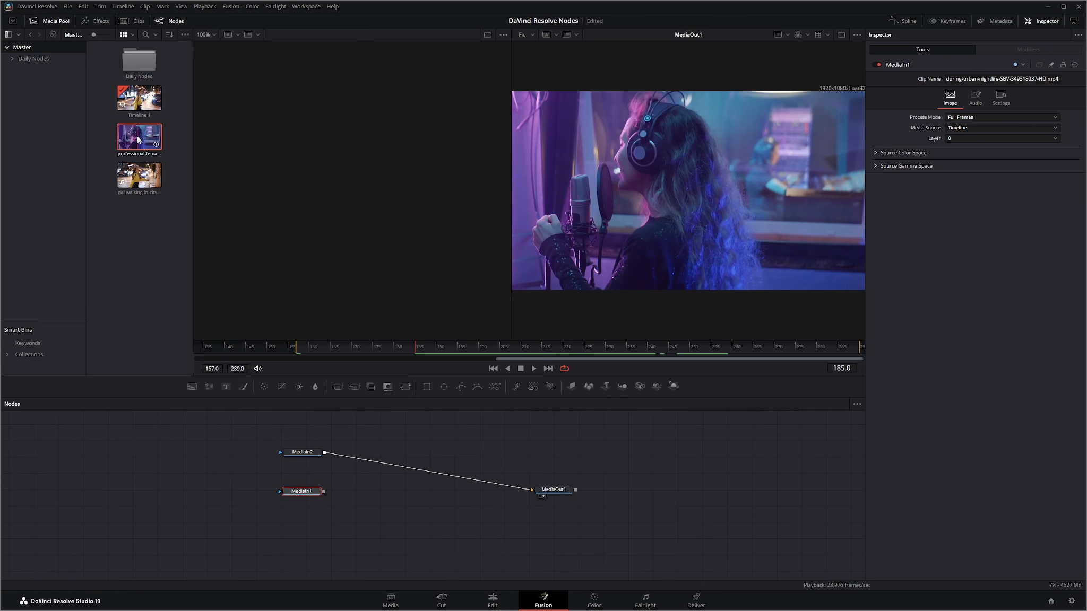
{"action": "left_click", "coordinate": [308, 451]}
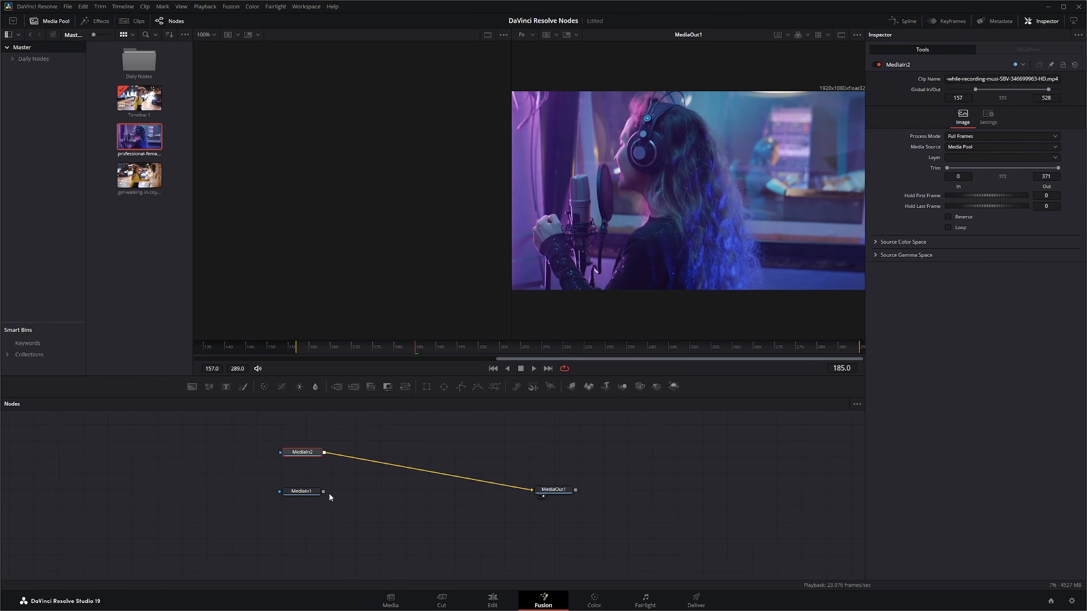
{"action": "left_click_drag", "start_coordinate": [324, 495], "coordinate": [532, 490]}
{"action": "left_click_drag", "start_coordinate": [308, 455], "coordinate": [222, 495]}
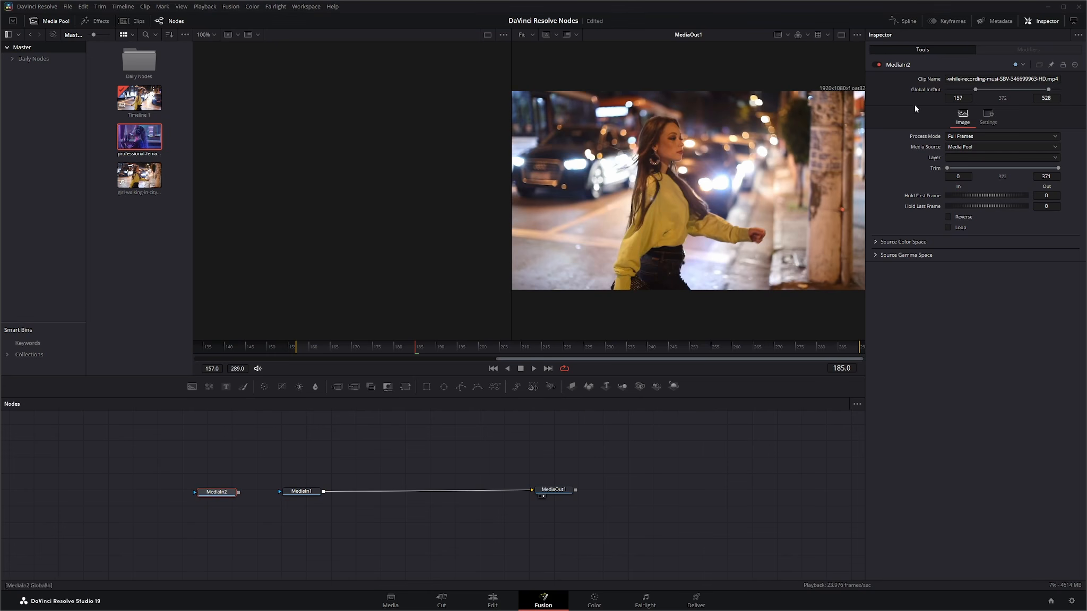
Review MediaIn1's Process Mode, Media Source and Layer options in the inspector
{"action": "left_click", "coordinate": [300, 494]}
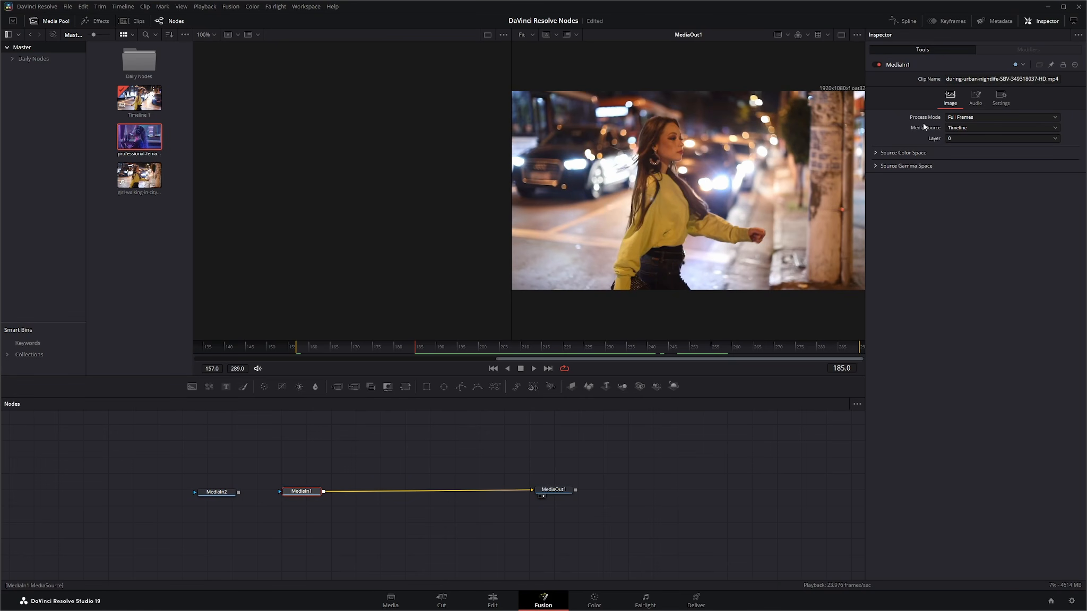
{"action": "left_click", "coordinate": [967, 118]}
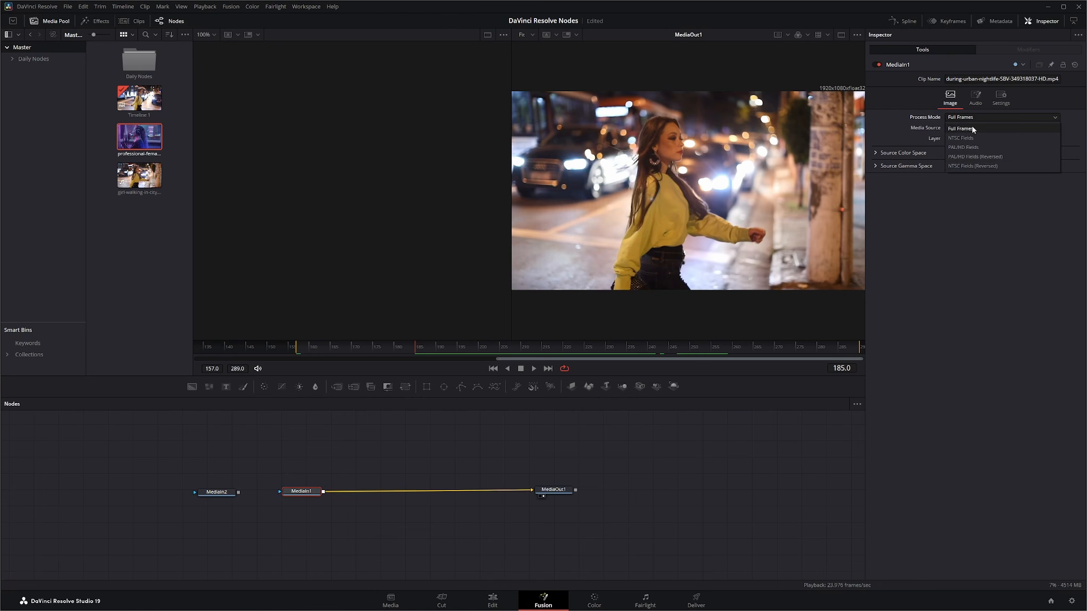
{"action": "left_click", "coordinate": [968, 130]}
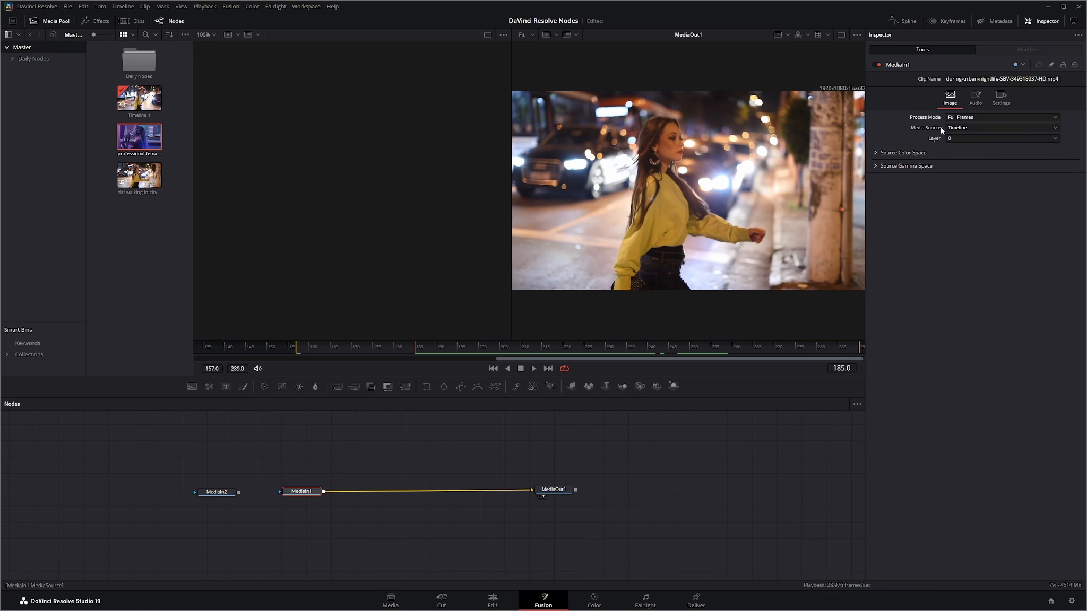
{"action": "left_click", "coordinate": [967, 128]}
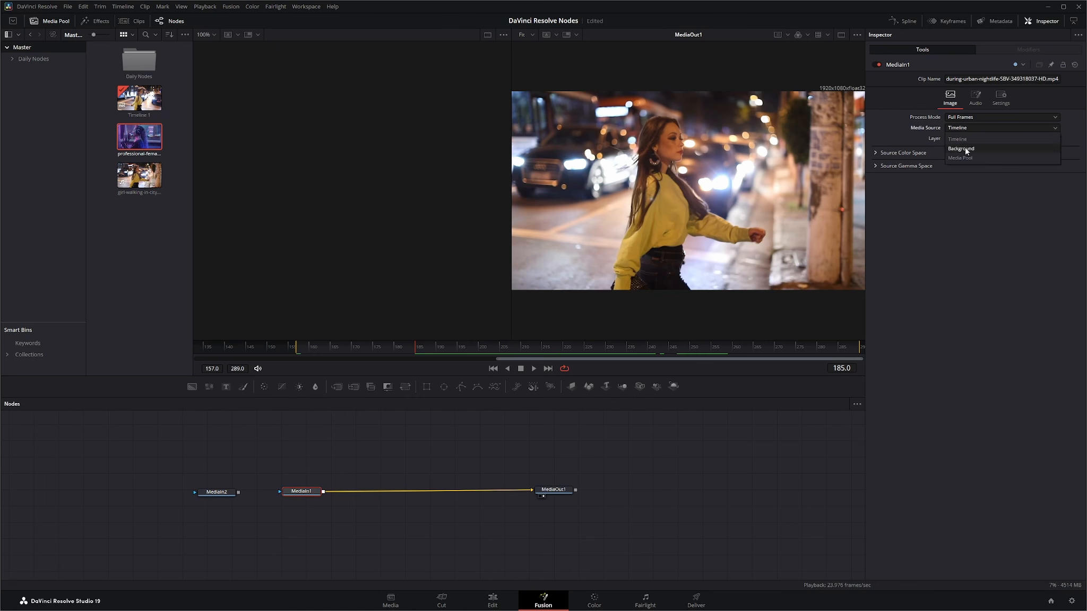
{"action": "left_click", "coordinate": [968, 158]}
{"action": "left_click", "coordinate": [968, 126]}
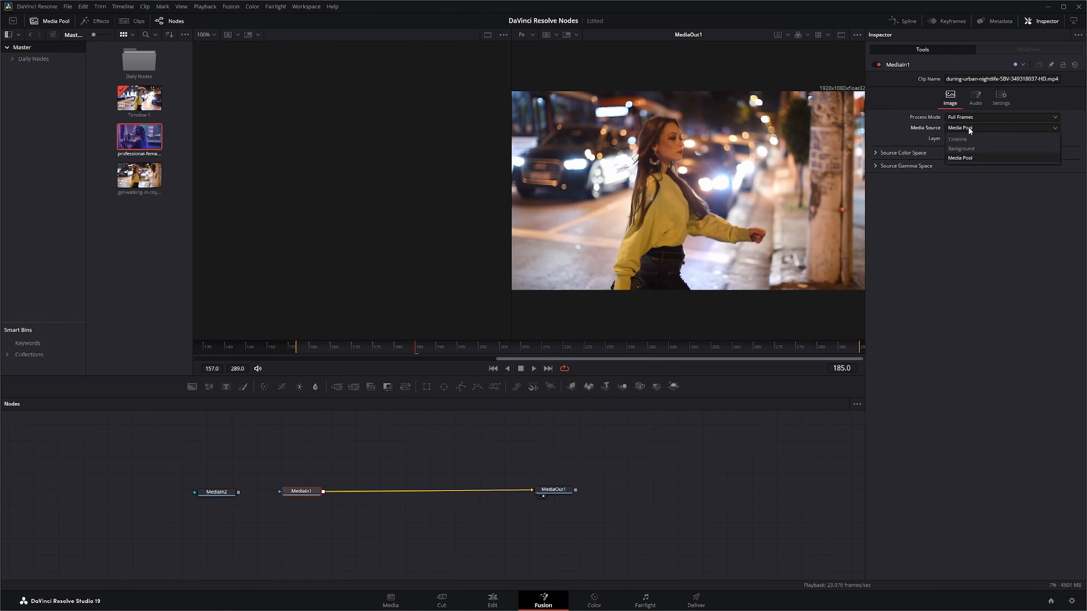
{"action": "left_click", "coordinate": [971, 151]}
{"action": "left_click", "coordinate": [961, 129]}
{"action": "left_click", "coordinate": [967, 138]}
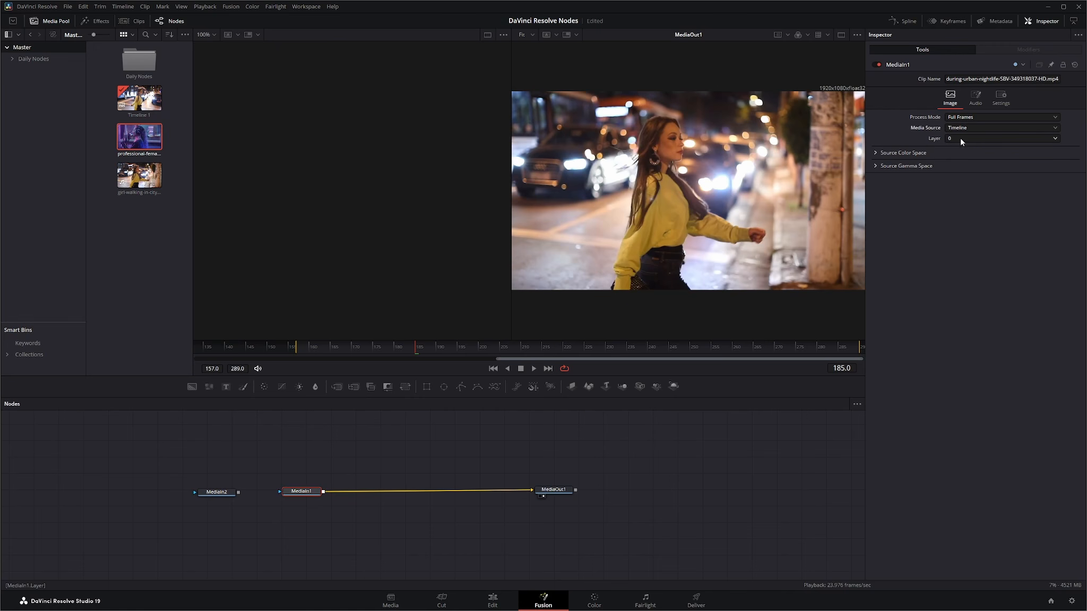
{"action": "left_click", "coordinate": [953, 139]}
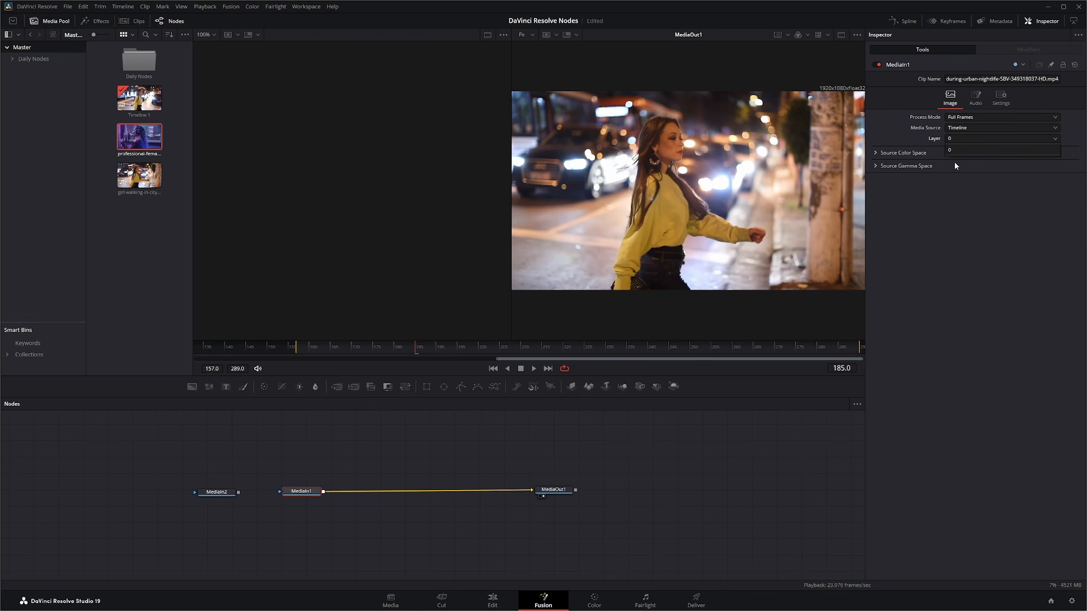
{"action": "left_click", "coordinate": [953, 140]}
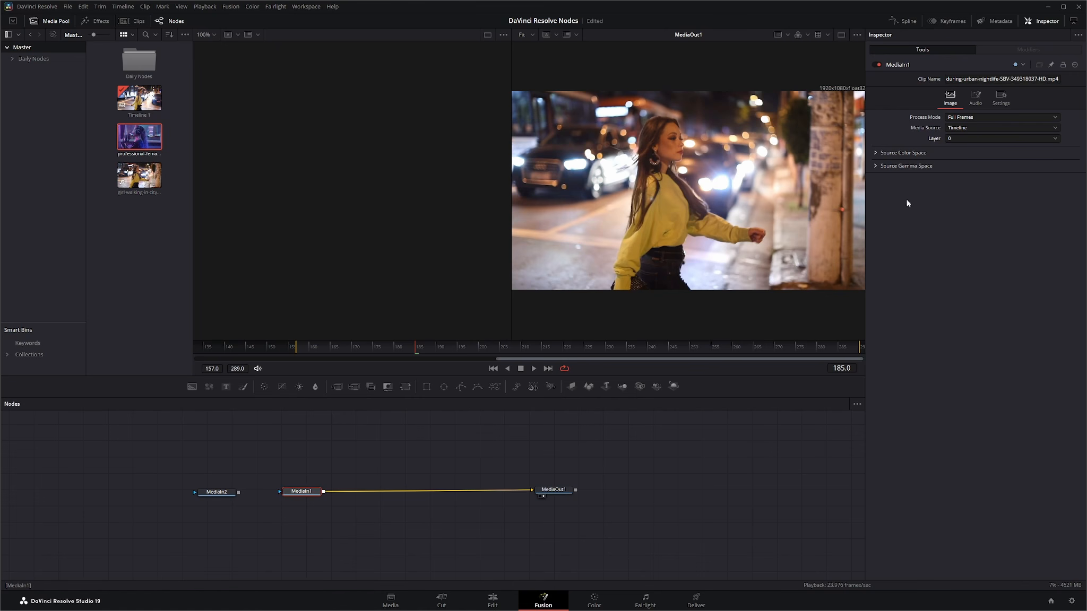
Expand Source Color Space and try the Space type with ACES, Apple RGB and None before returning to Auto
{"action": "left_click", "coordinate": [876, 153]}
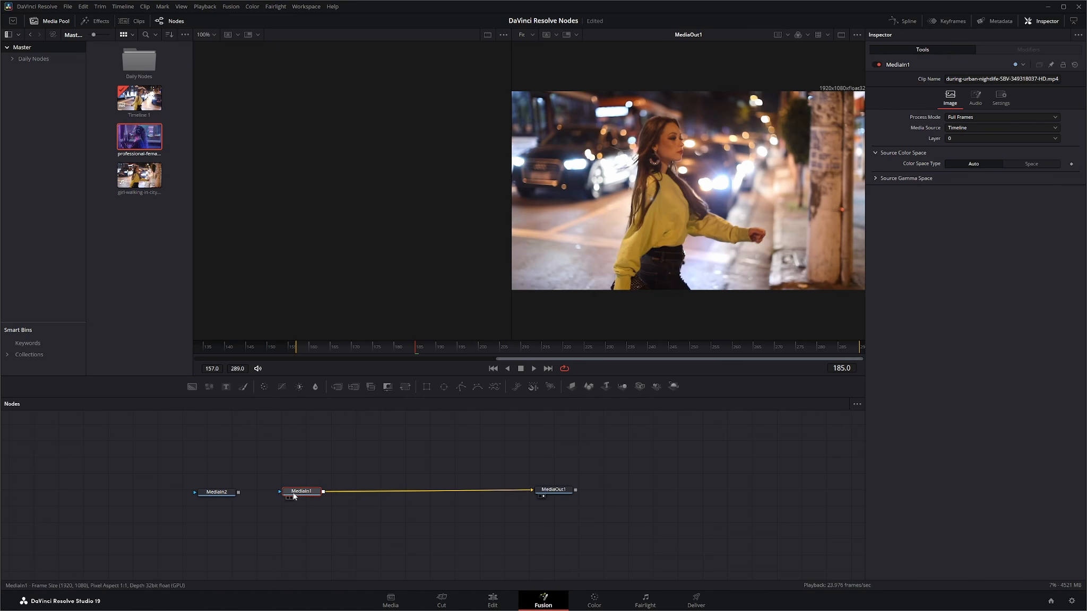
{"action": "left_click_drag", "start_coordinate": [300, 494], "coordinate": [308, 493]}
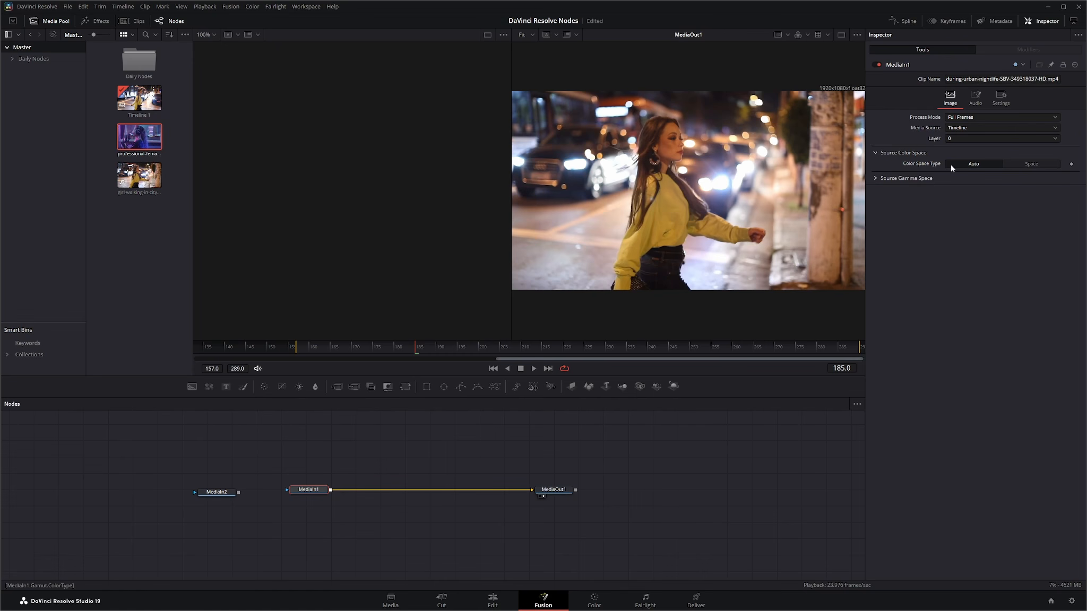
{"action": "left_click", "coordinate": [1031, 164]}
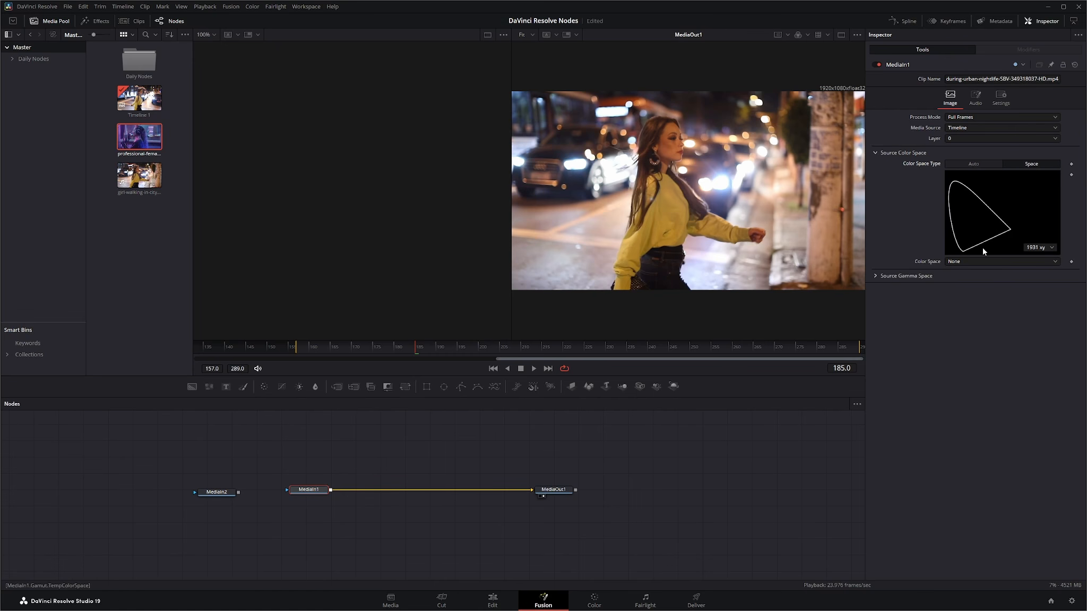
{"action": "left_click", "coordinate": [965, 262]}
{"action": "left_click", "coordinate": [961, 282]}
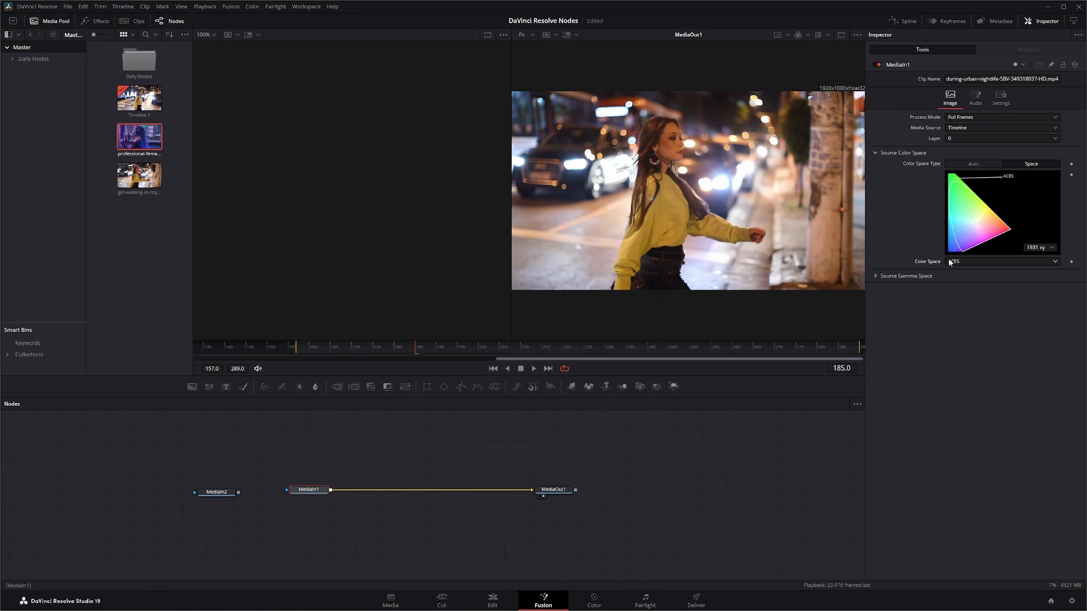
{"action": "left_click", "coordinate": [967, 262]}
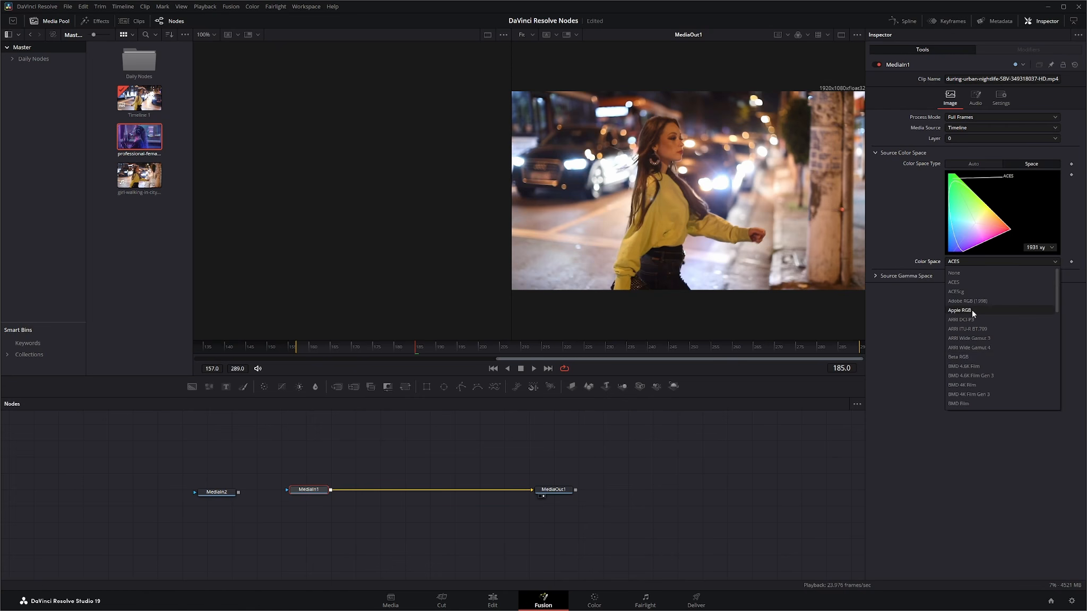
{"action": "left_click", "coordinate": [972, 309]}
{"action": "left_click", "coordinate": [966, 262]}
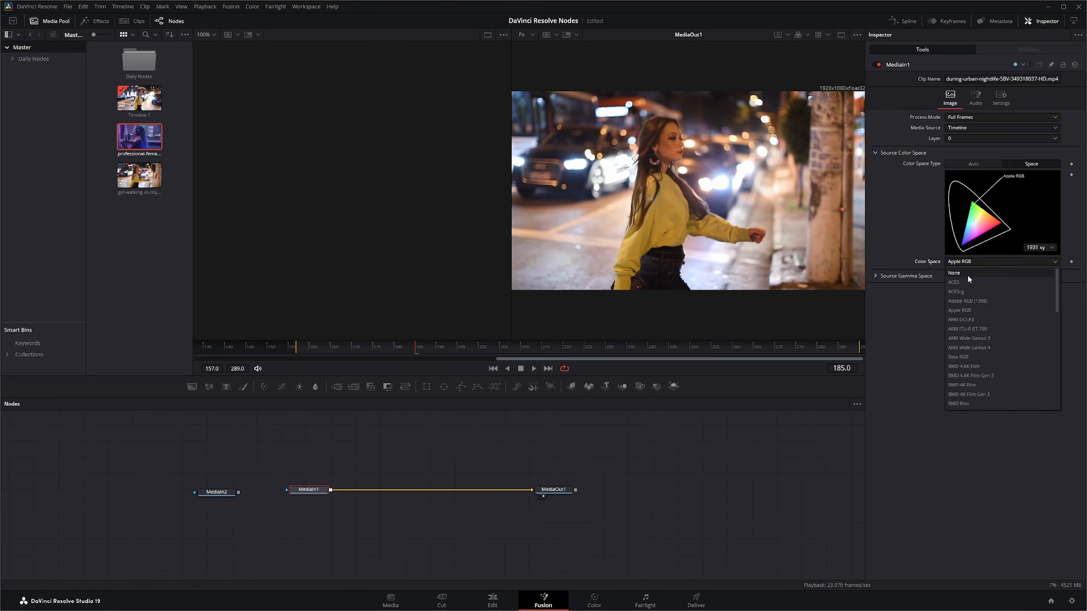
{"action": "left_click", "coordinate": [966, 271]}
{"action": "left_click", "coordinate": [972, 164]}
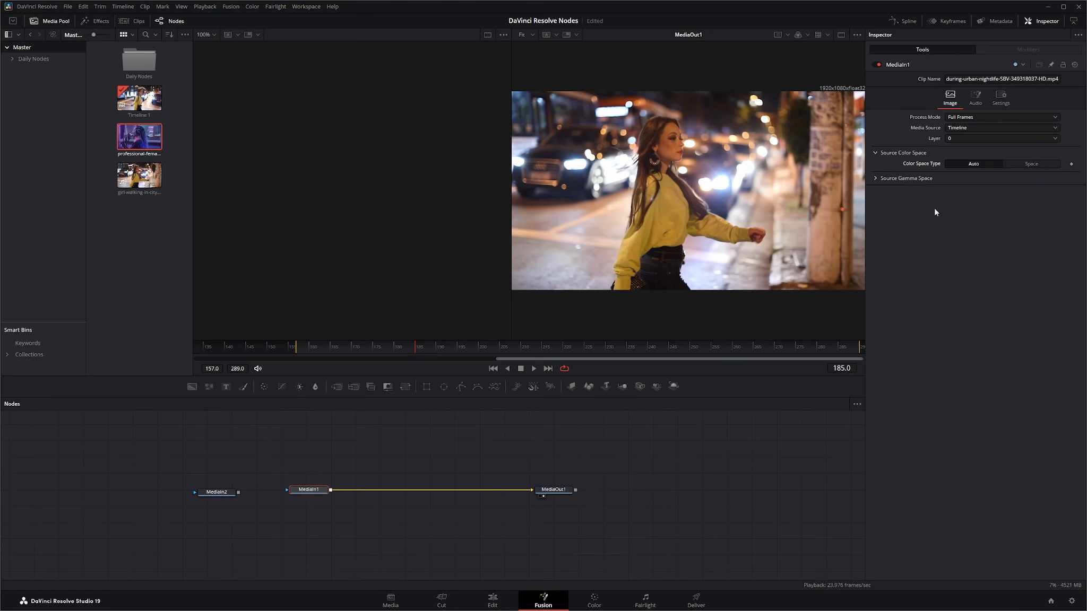
Expand the Source Gamma Space section and save the project
{"action": "left_click", "coordinate": [876, 179]}
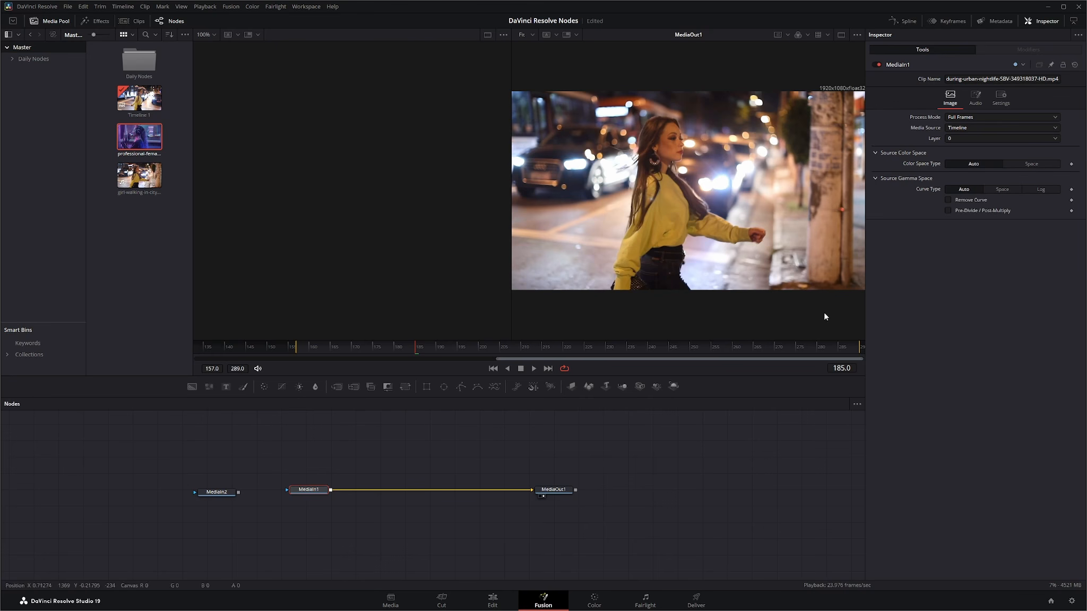
{"action": "key", "text": "ctrl+s"}
Try the Space curve type and its Gamma Space options, then return the curve type to Auto
{"action": "left_click", "coordinate": [998, 191]}
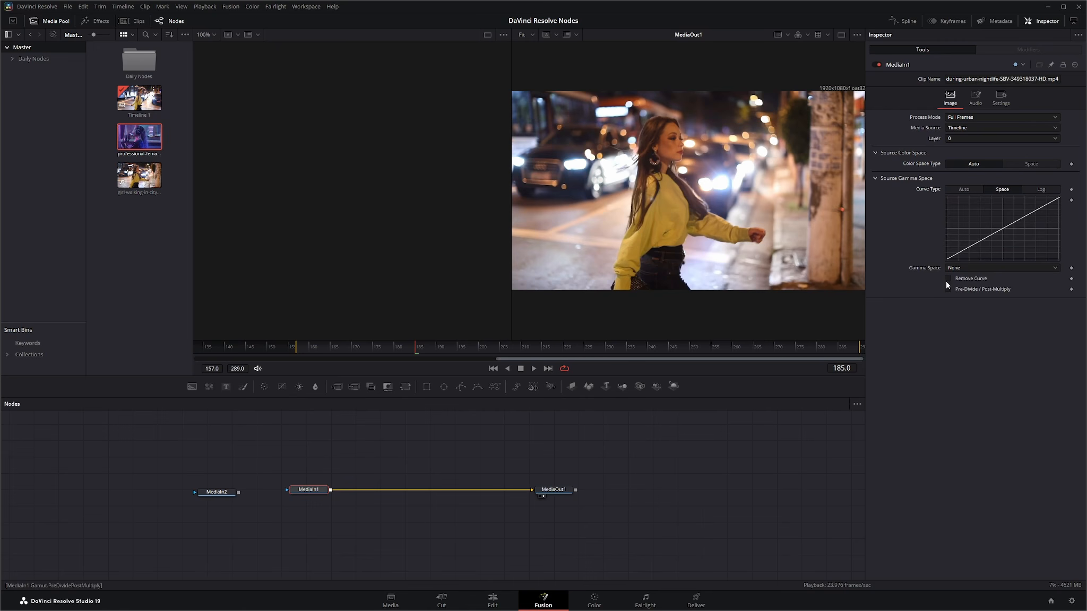
{"action": "left_click", "coordinate": [951, 268]}
{"action": "left_click", "coordinate": [966, 288]}
{"action": "left_click", "coordinate": [963, 190]}
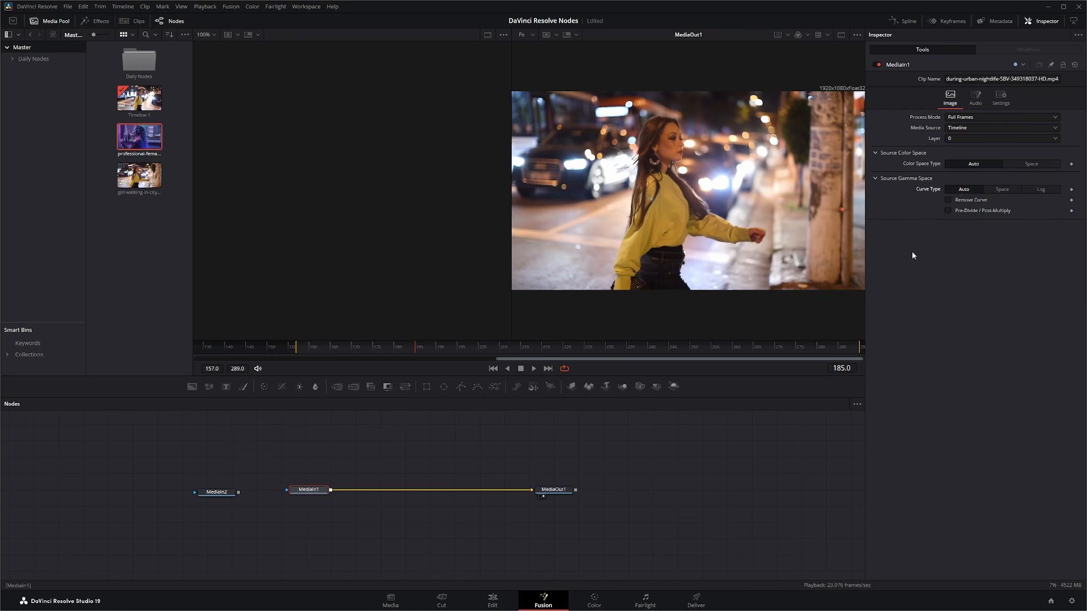
Toggle the Remove Curve and Pre-Divide / Post-Multiply options in MediaIn1's Source Gamma Space section
{"action": "left_click", "coordinate": [948, 201]}
{"action": "left_click", "coordinate": [947, 200]}
{"action": "left_click", "coordinate": [948, 211]}
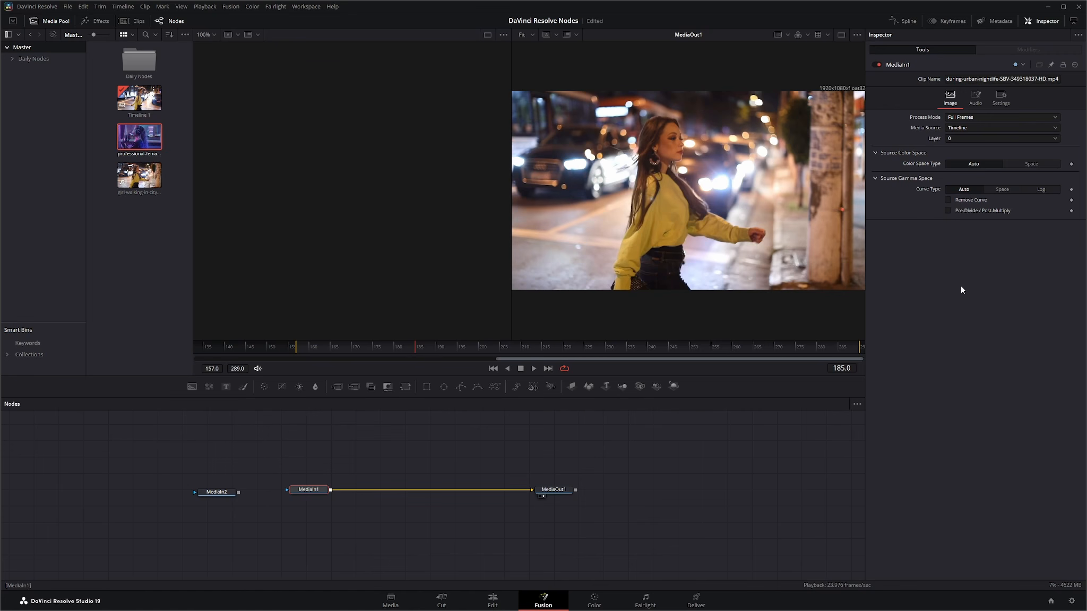
Review MediaIn1's Audio tab, including its Audio Track choices and Purge Audio Cache, then open its Settings tab
{"action": "left_click", "coordinate": [976, 98]}
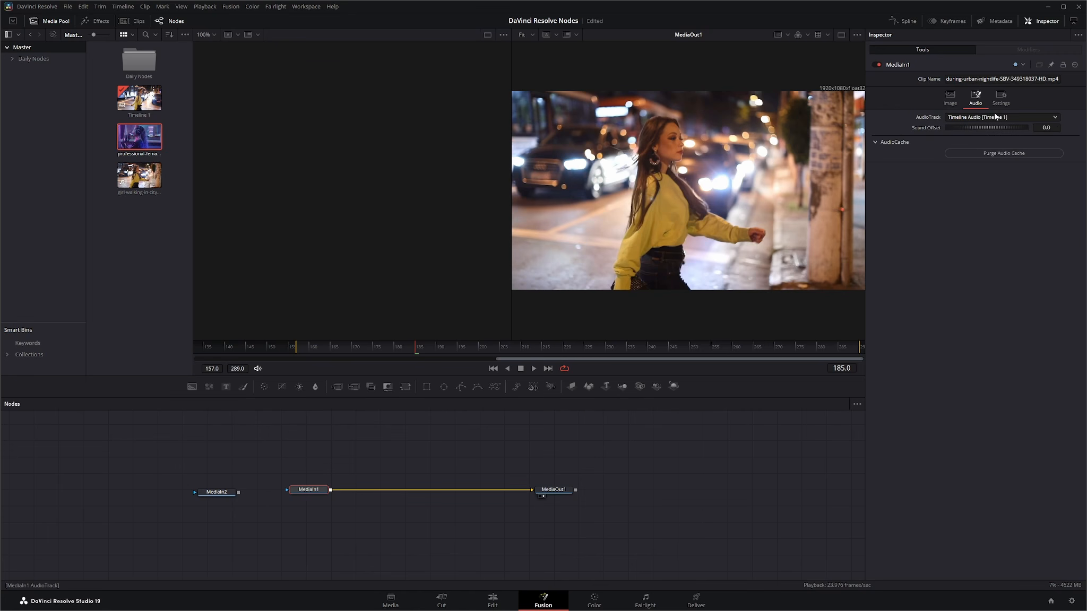
{"action": "left_click", "coordinate": [995, 117]}
{"action": "left_click", "coordinate": [939, 234]}
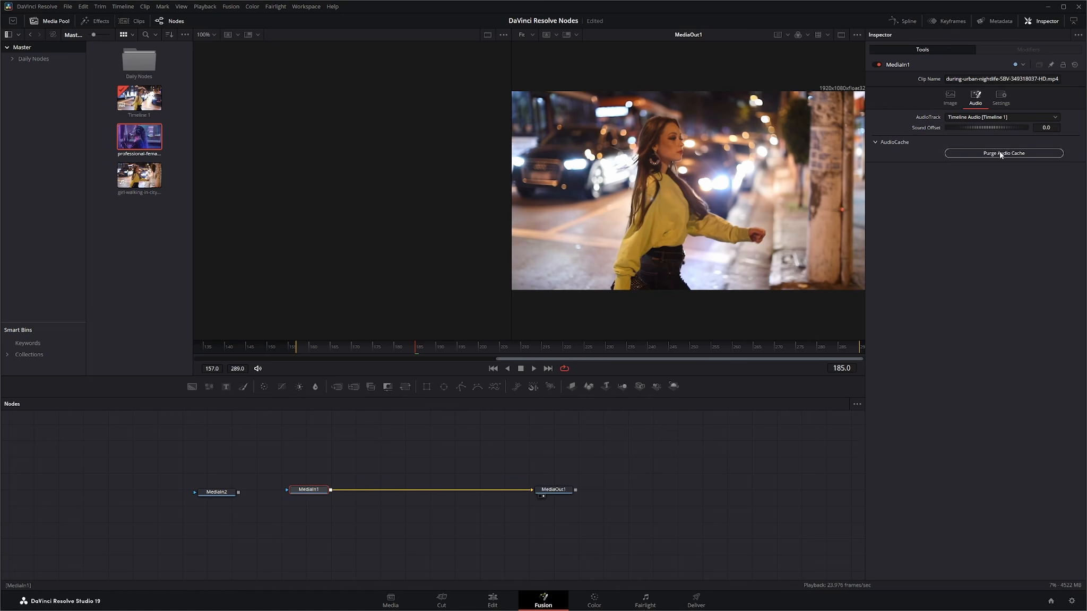
{"action": "left_click", "coordinate": [1001, 100]}
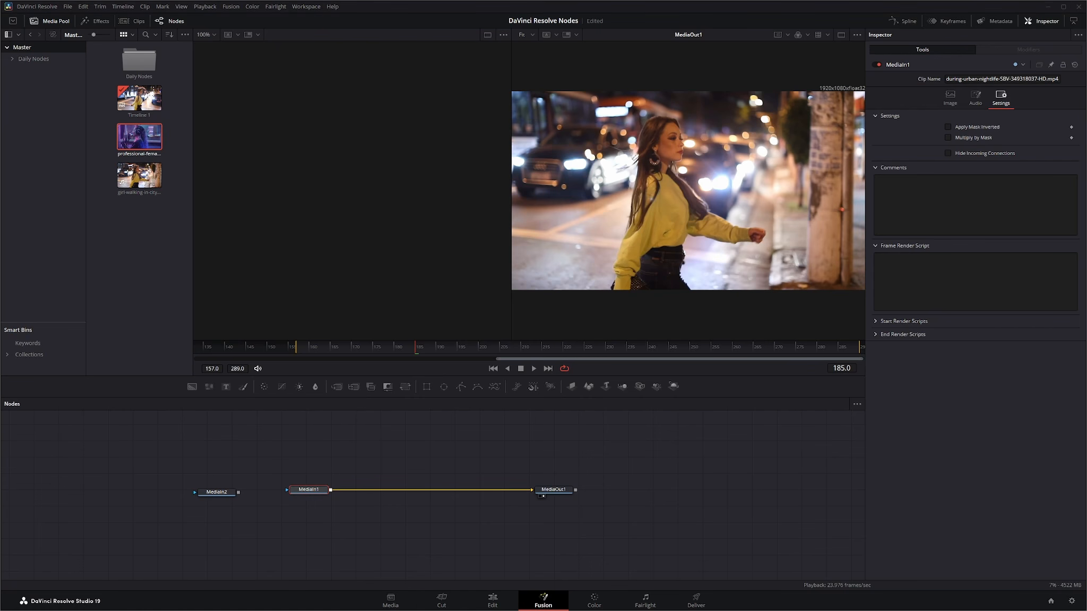
Import the bdsCovered_Logo PSD into the media pool, add it to the node graph as a MediaIn node, and view it
{"action": "left_click_drag", "start_coordinate": [201, 287], "coordinate": [141, 292]}
{"action": "left_click_drag", "start_coordinate": [131, 139], "coordinate": [313, 453]}
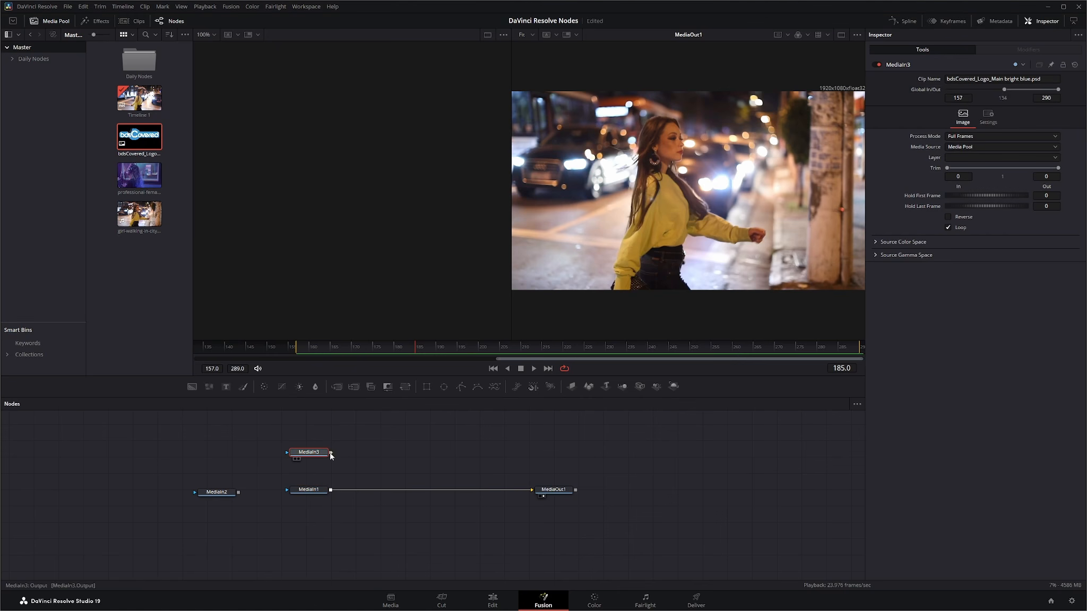
{"action": "left_click", "coordinate": [296, 459]}
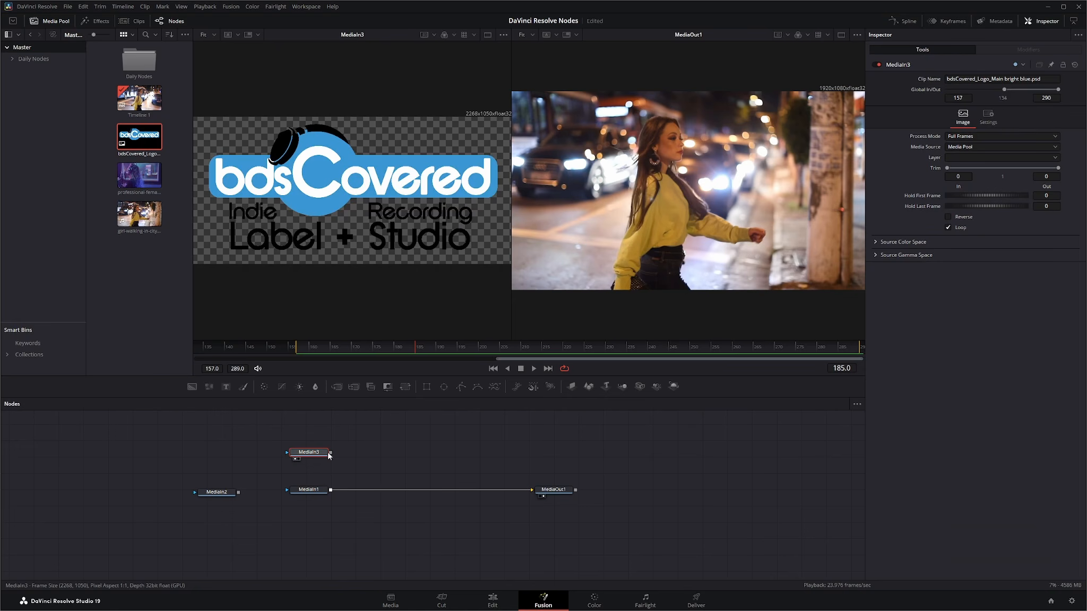
Try MediaIn3's Layer options Merged, Background and Studio, finishing with the Background layer
{"action": "left_click", "coordinate": [958, 157]}
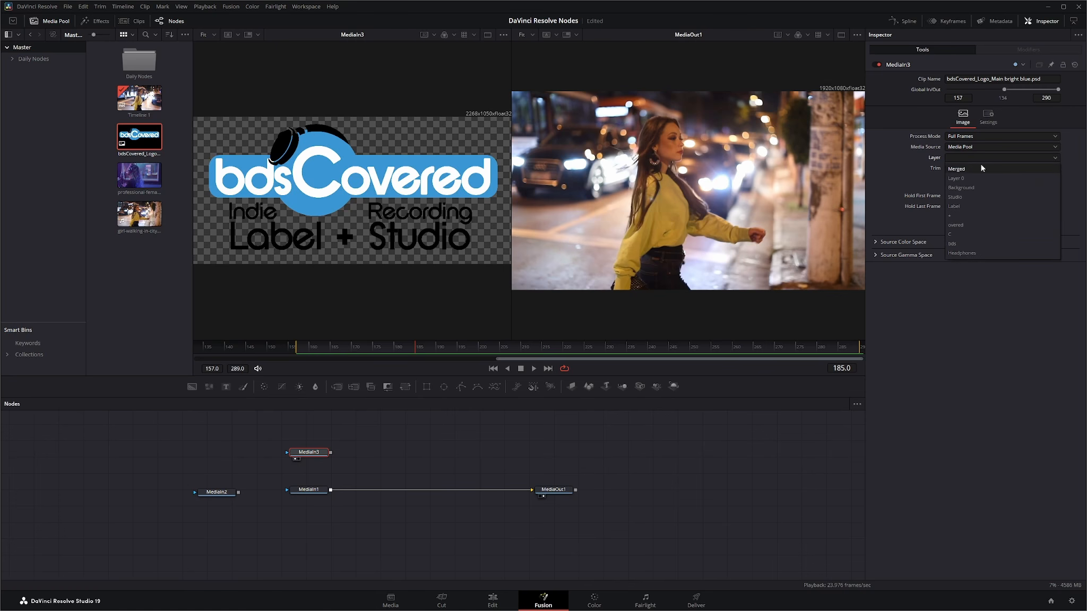
{"action": "left_click", "coordinate": [963, 171]}
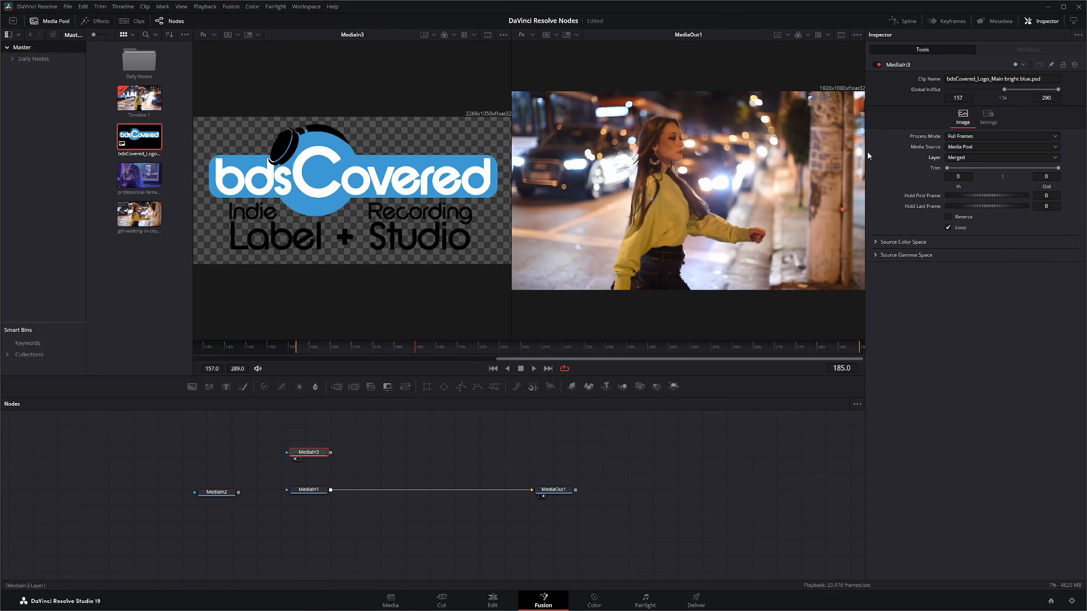
{"action": "left_click", "coordinate": [965, 159]}
{"action": "left_click", "coordinate": [975, 188]}
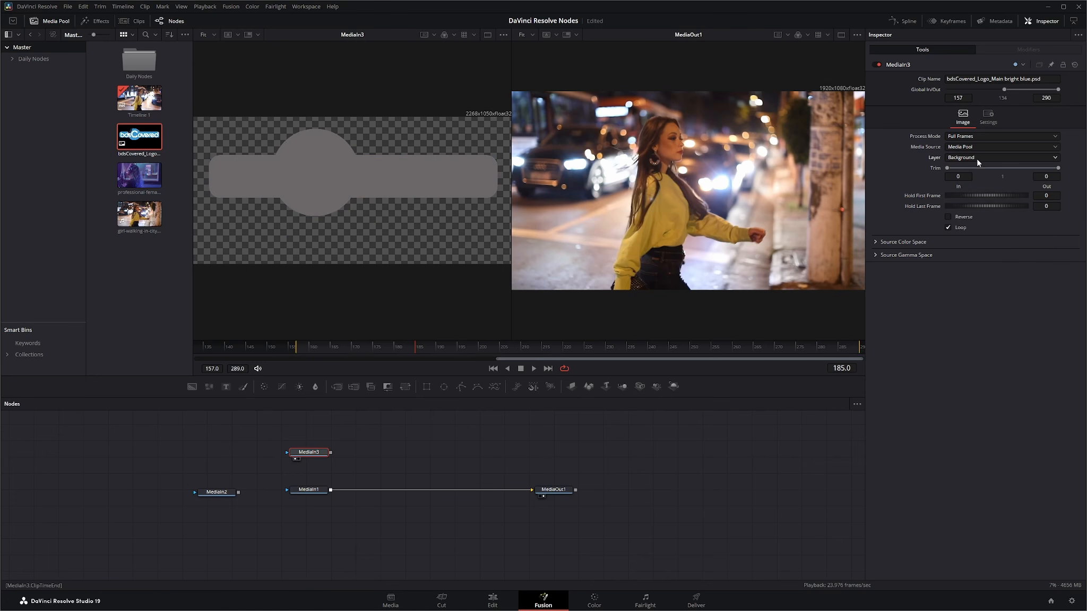
{"action": "left_click", "coordinate": [976, 158]}
{"action": "left_click", "coordinate": [964, 197]}
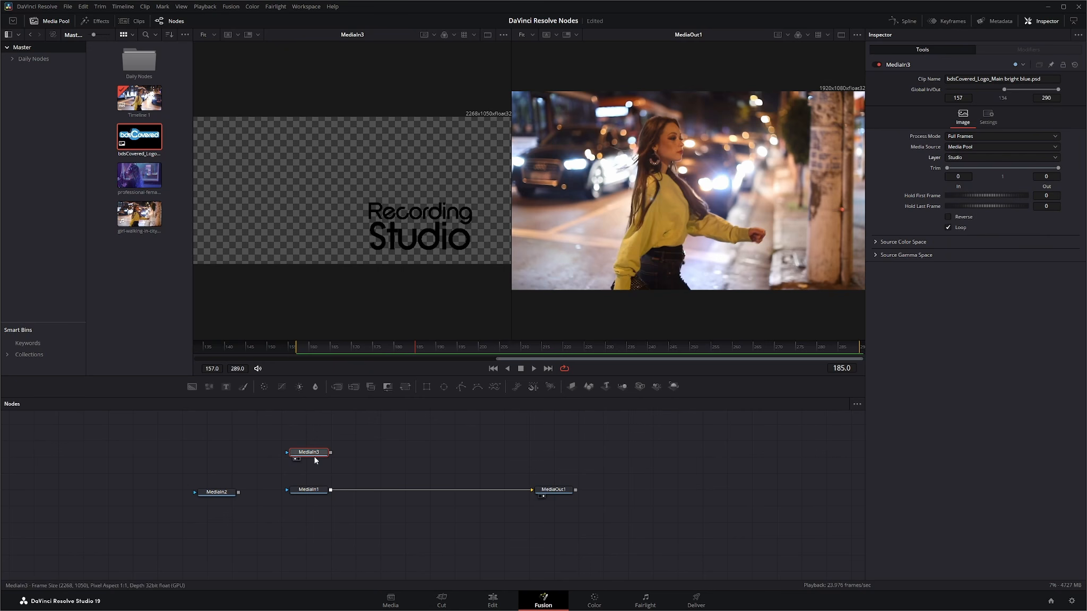
{"action": "left_click_drag", "start_coordinate": [309, 453], "coordinate": [311, 452]}
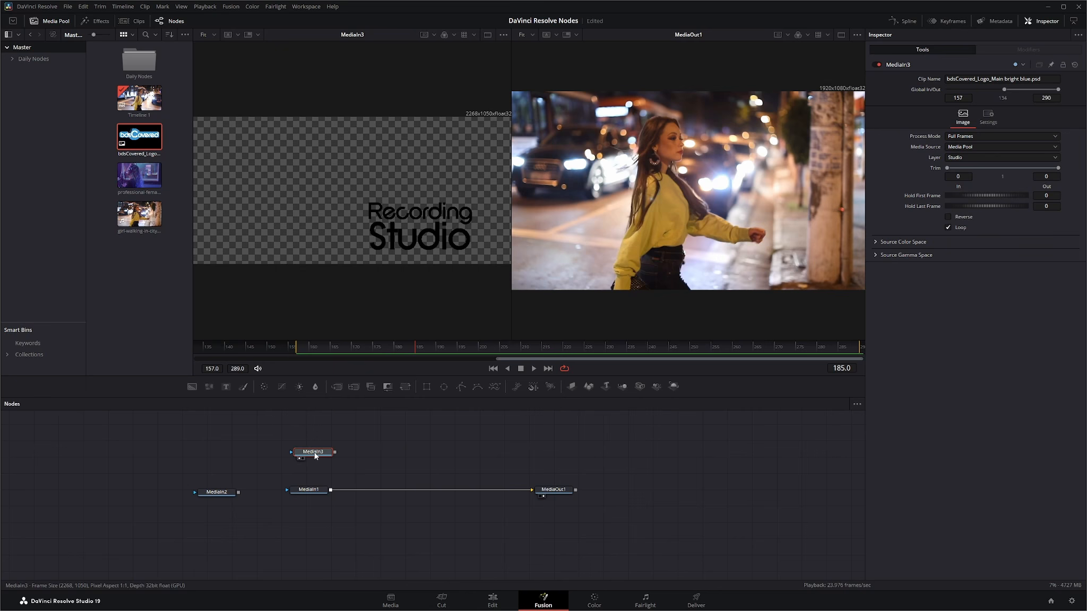
{"action": "left_click", "coordinate": [960, 157]}
{"action": "left_click", "coordinate": [969, 188]}
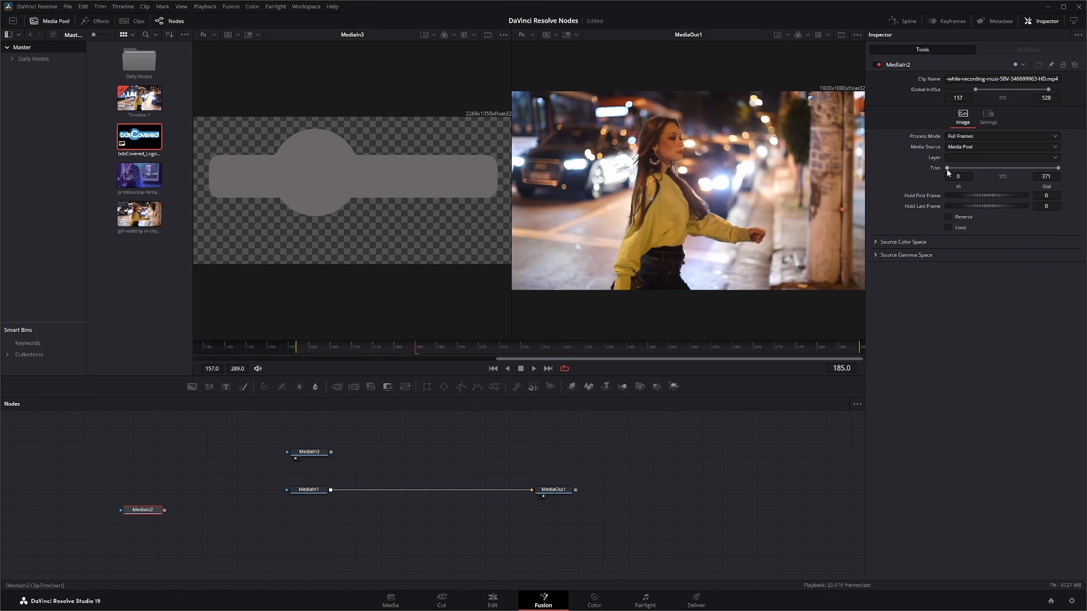
Connect MediaIn3 to MediaIn1's effect mask input and toggle Apply Mask Inverted on and off
{"action": "left_click_drag", "start_coordinate": [319, 452], "coordinate": [287, 489]}
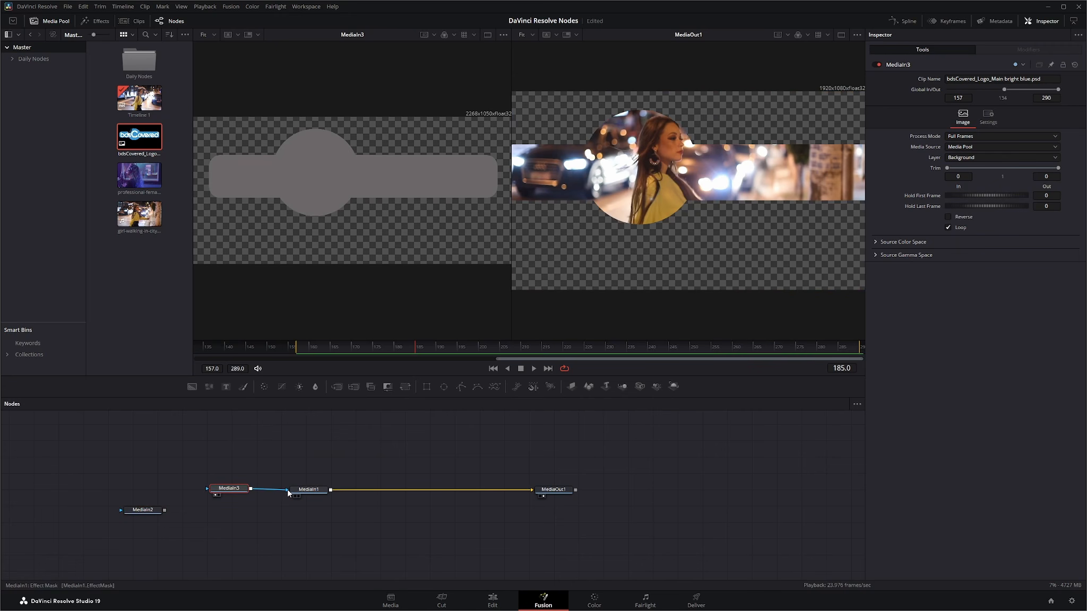
{"action": "left_click", "coordinate": [312, 493]}
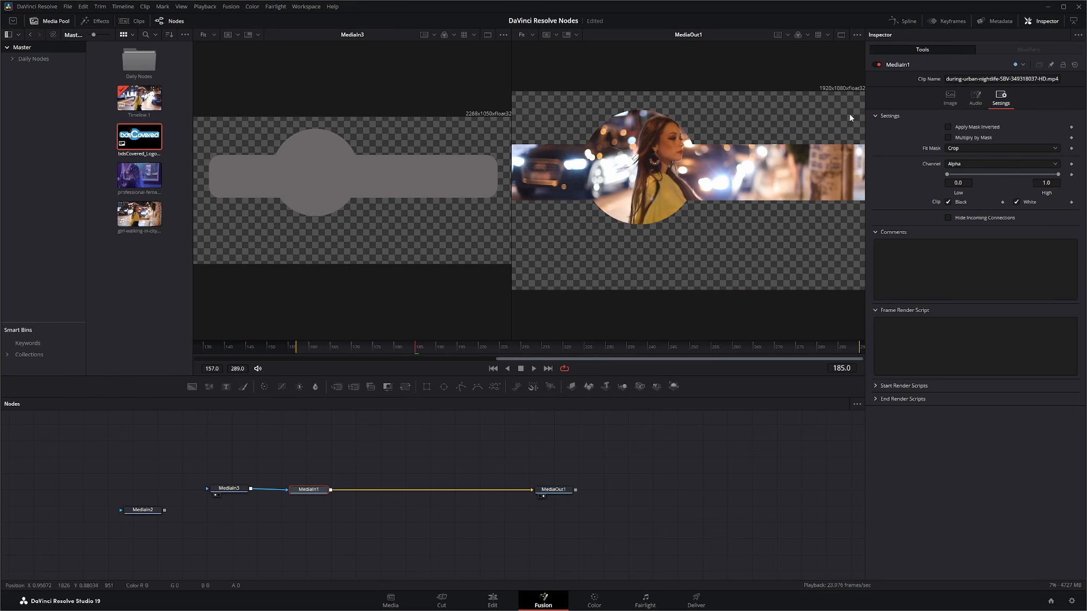
{"action": "left_click", "coordinate": [948, 127]}
{"action": "left_click", "coordinate": [948, 127]}
Review the Fit Mask and Channel options in MediaIn1's mask settings
{"action": "left_click", "coordinate": [977, 149]}
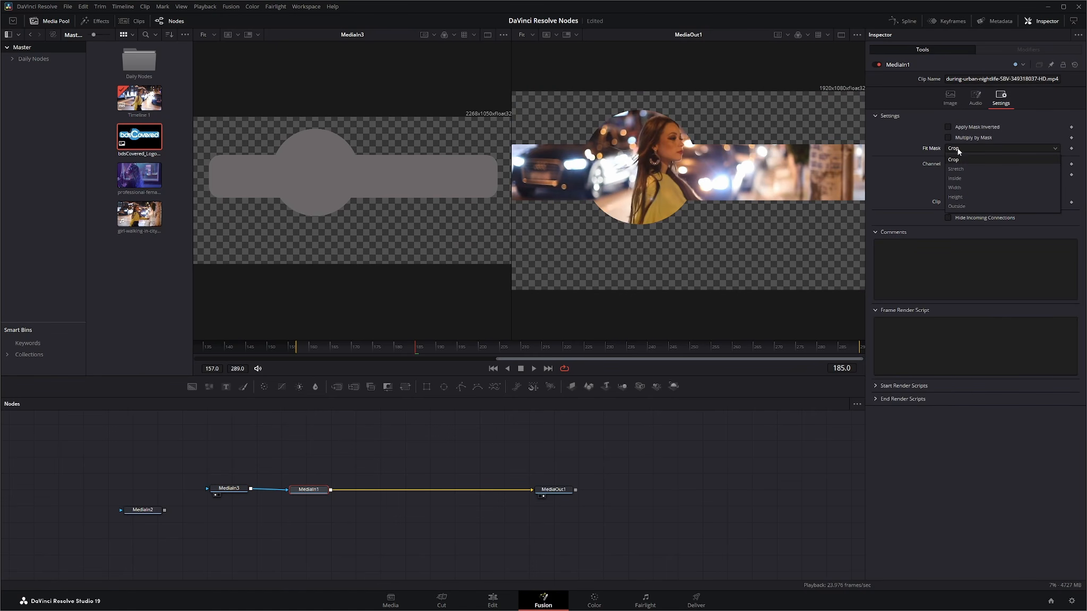
{"action": "left_click", "coordinate": [981, 488]}
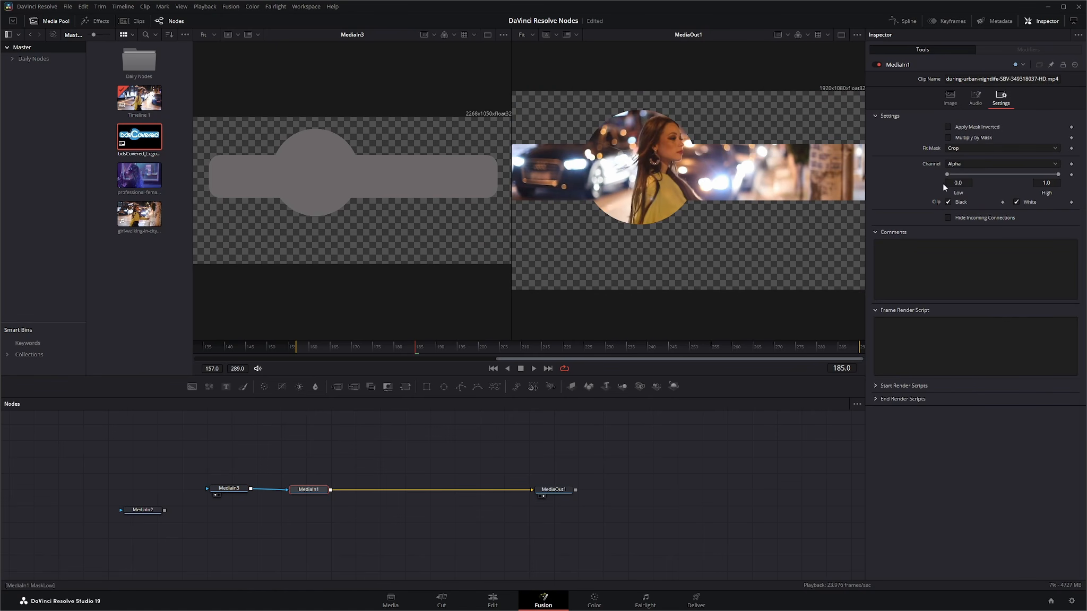
{"action": "left_click", "coordinate": [962, 164]}
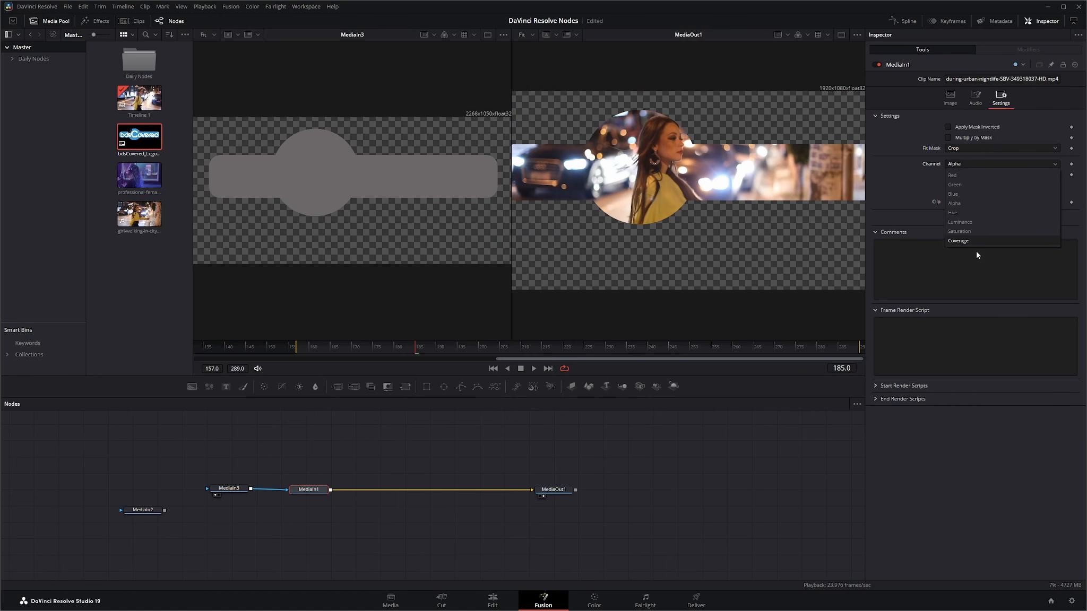
{"action": "left_click", "coordinate": [911, 156]}
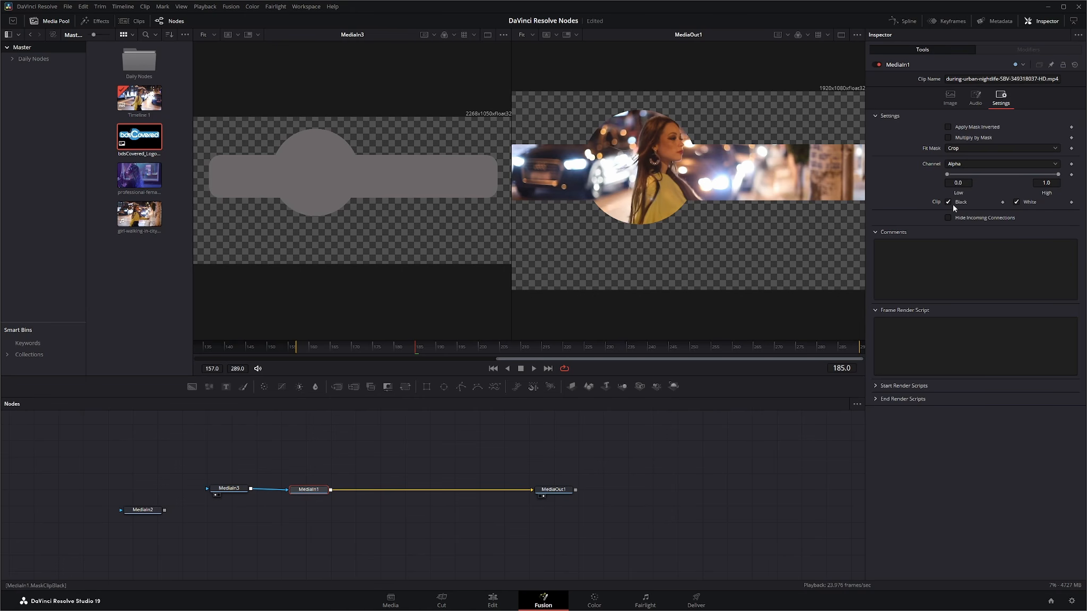
{"action": "left_click_drag", "start_coordinate": [318, 491], "coordinate": [321, 489]}
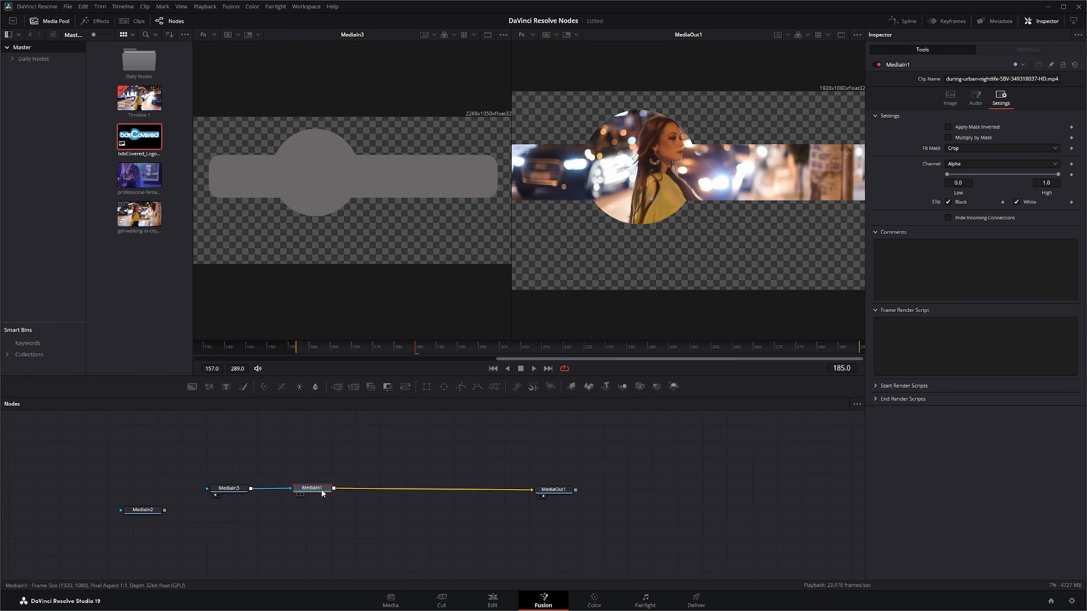
Remove the mask link from MediaIn1 and inspect MediaOut1's Controls and Settings tabs
{"action": "left_click", "coordinate": [288, 488]}
{"action": "left_click", "coordinate": [561, 493]}
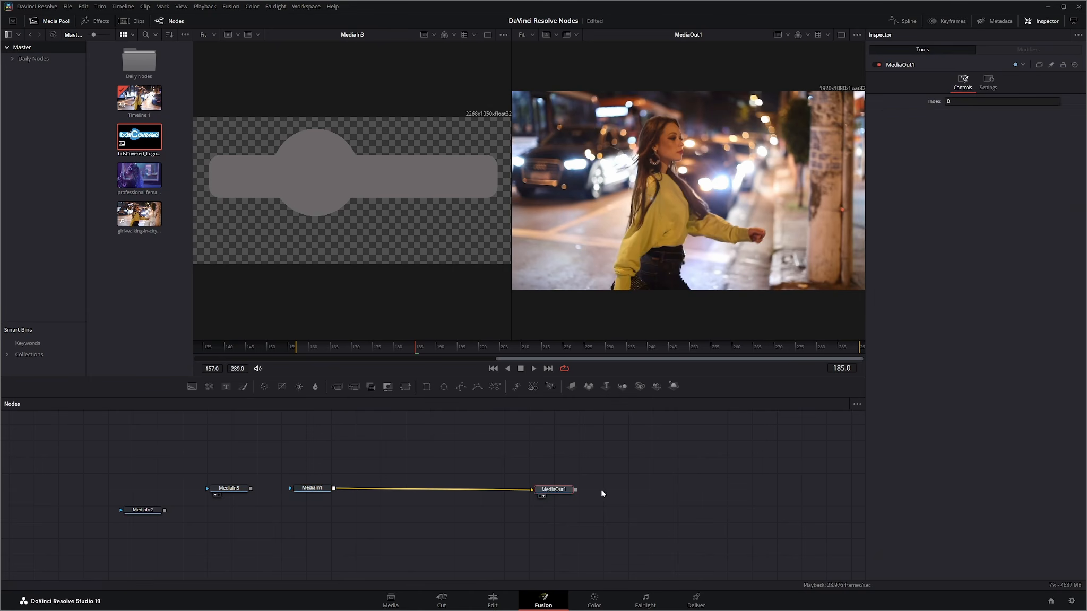
{"action": "left_click", "coordinate": [990, 85]}
{"action": "left_click", "coordinate": [964, 81]}
Disconnect MediaIn1 from MediaOut1 and scrub the timeline on the Edit page
{"action": "left_click_drag", "start_coordinate": [514, 450], "coordinate": [595, 520]}
{"action": "left_click", "coordinate": [553, 492]}
{"action": "mouse_move", "coordinate": [532, 490]}
{"action": "left_mouse_down"}
{"action": "mouse_move", "coordinate": [488, 493]}
{"action": "mouse_move", "coordinate": [531, 510]}
{"action": "left_mouse_up"}
{"action": "left_click", "coordinate": [493, 602]}
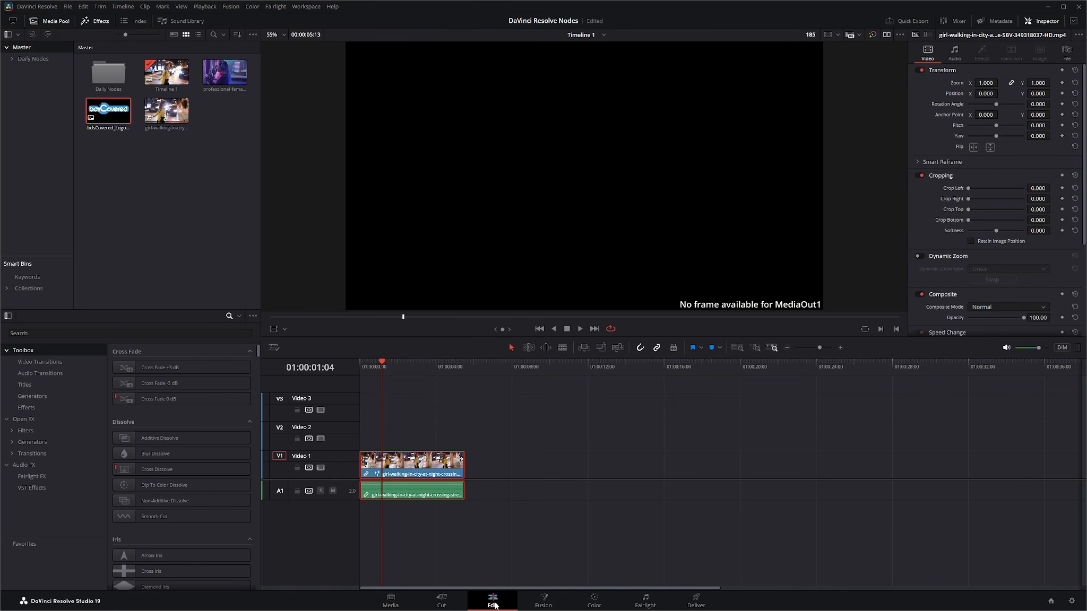
{"action": "left_click_drag", "start_coordinate": [386, 364], "coordinate": [410, 382]}
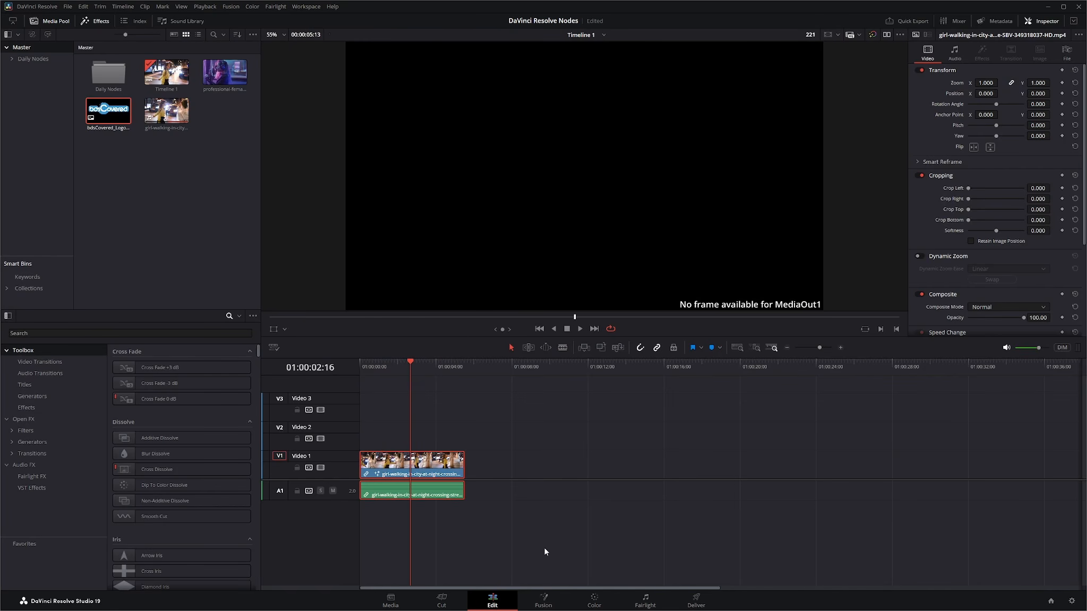
Reconnect MediaIn1 to MediaOut1 and MediaIn3 as its mask, then view the masked clip on the Edit page
{"action": "left_click", "coordinate": [544, 602]}
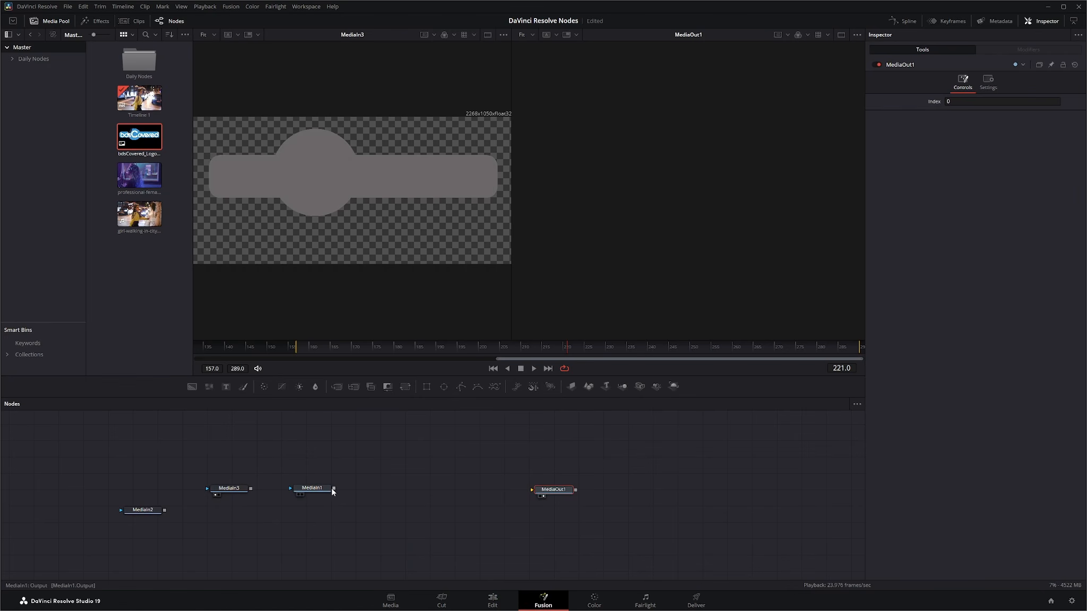
{"action": "left_click_drag", "start_coordinate": [335, 488], "coordinate": [532, 490]}
{"action": "left_click_drag", "start_coordinate": [250, 489], "coordinate": [291, 491]}
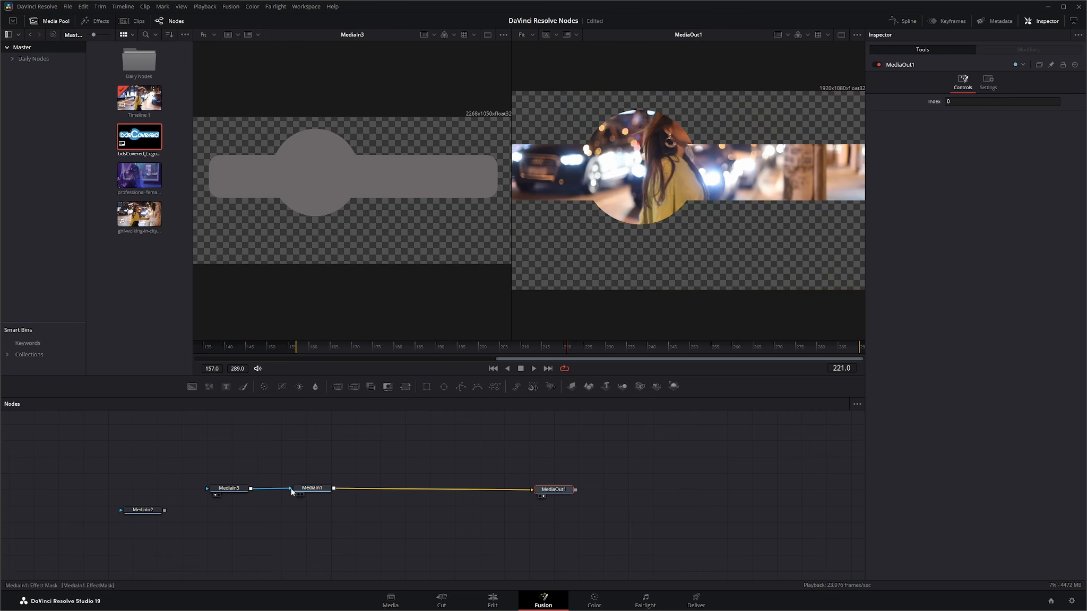
{"action": "left_click", "coordinate": [493, 601]}
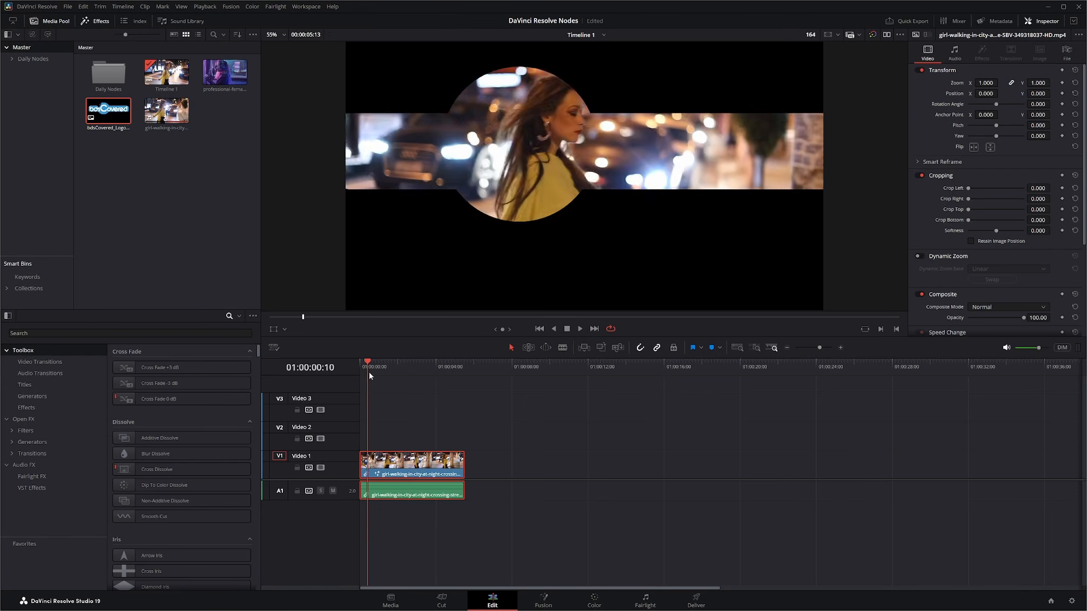